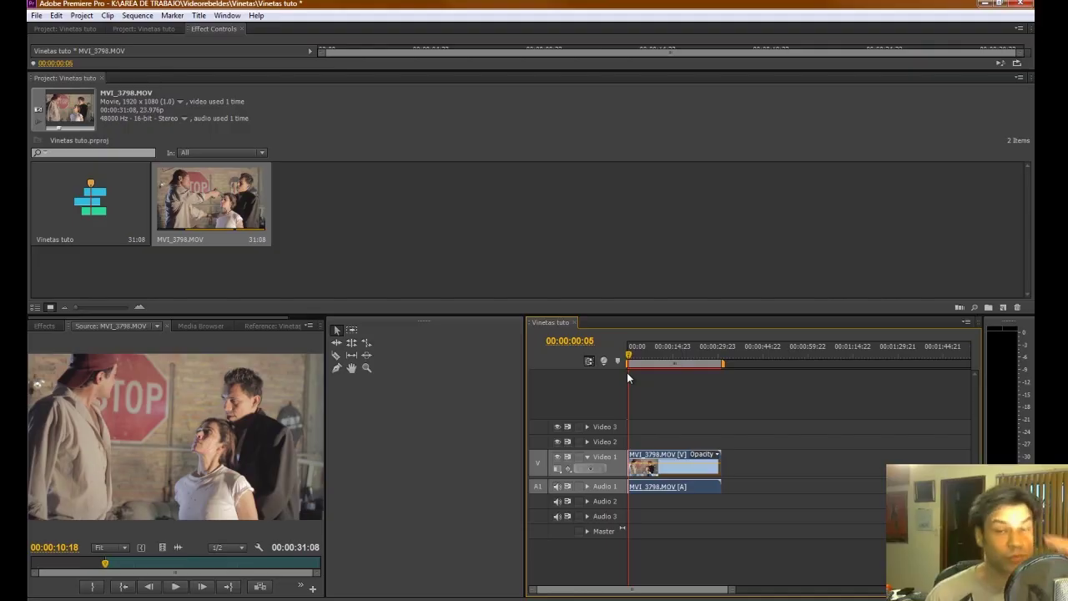
- Scrub through the MVI_3798.MOV clip in the Vinetas tuto sequence to review its footage
left_click(648, 354)
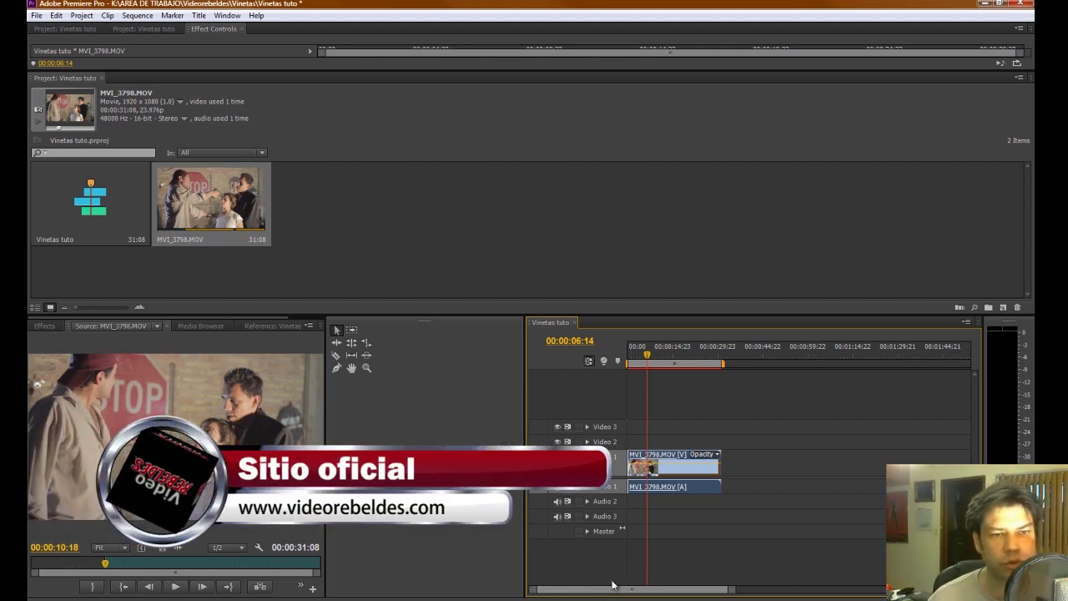
mouse_move(555, 600)
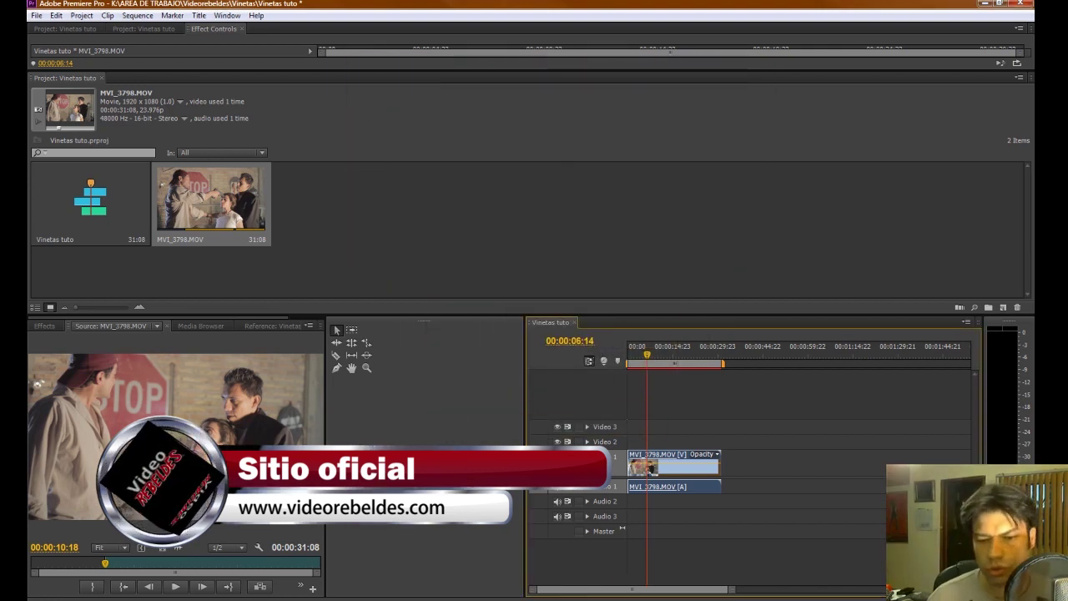
left_click(482, 585)
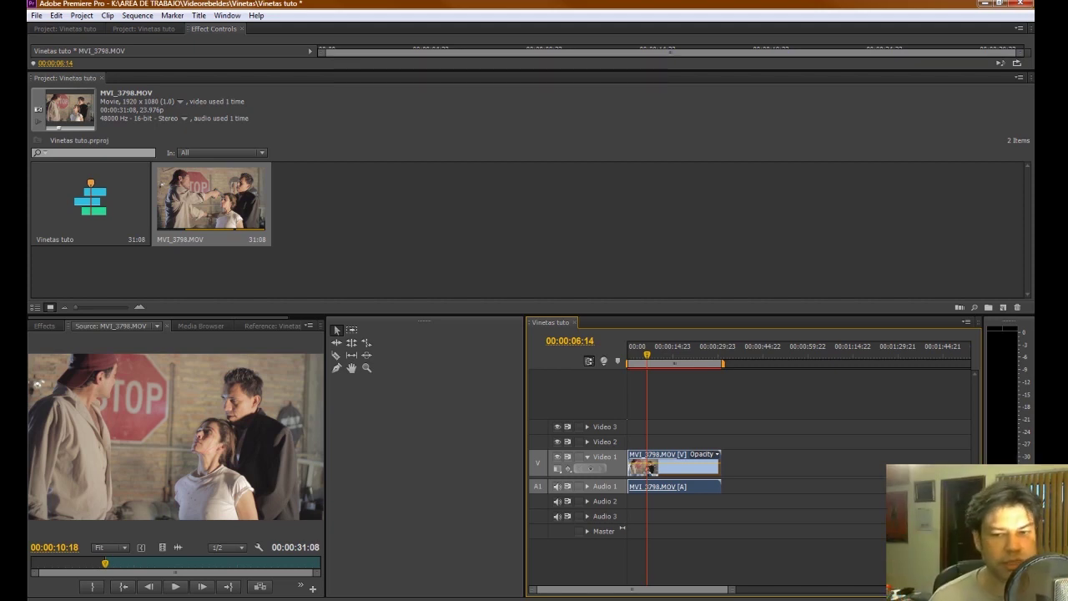
left_click_drag(650, 357, 647, 357)
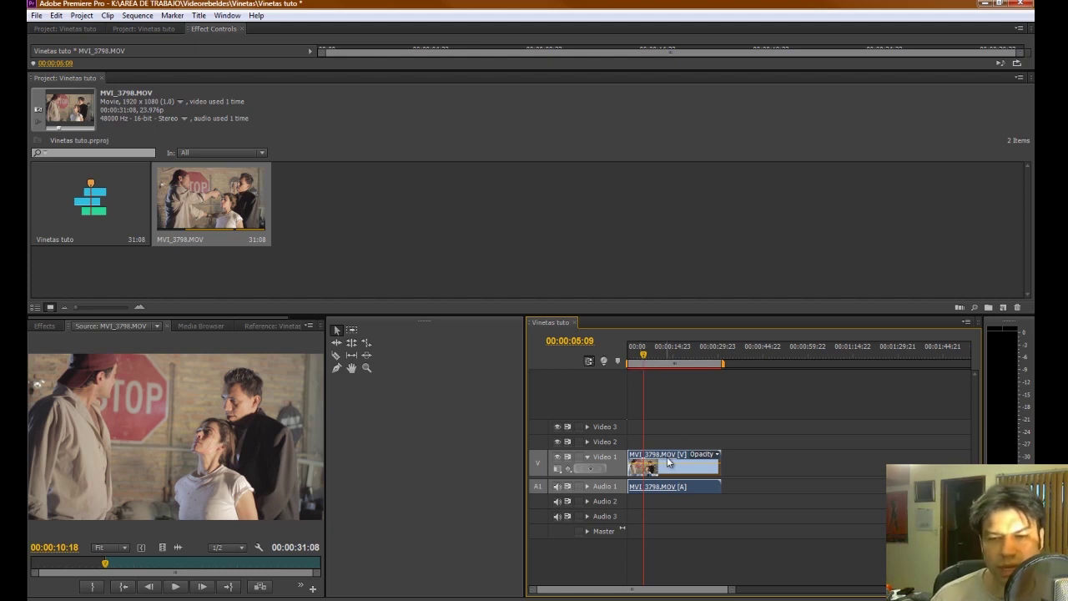
left_click(658, 356)
left_click_drag(658, 356, 644, 356)
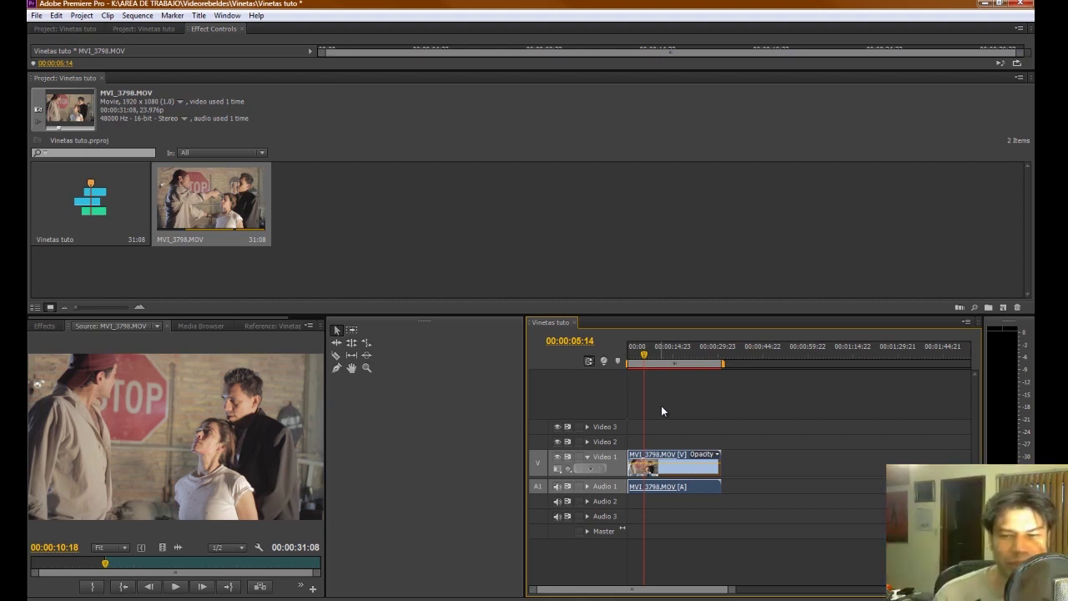
left_click(669, 360)
left_click(654, 364)
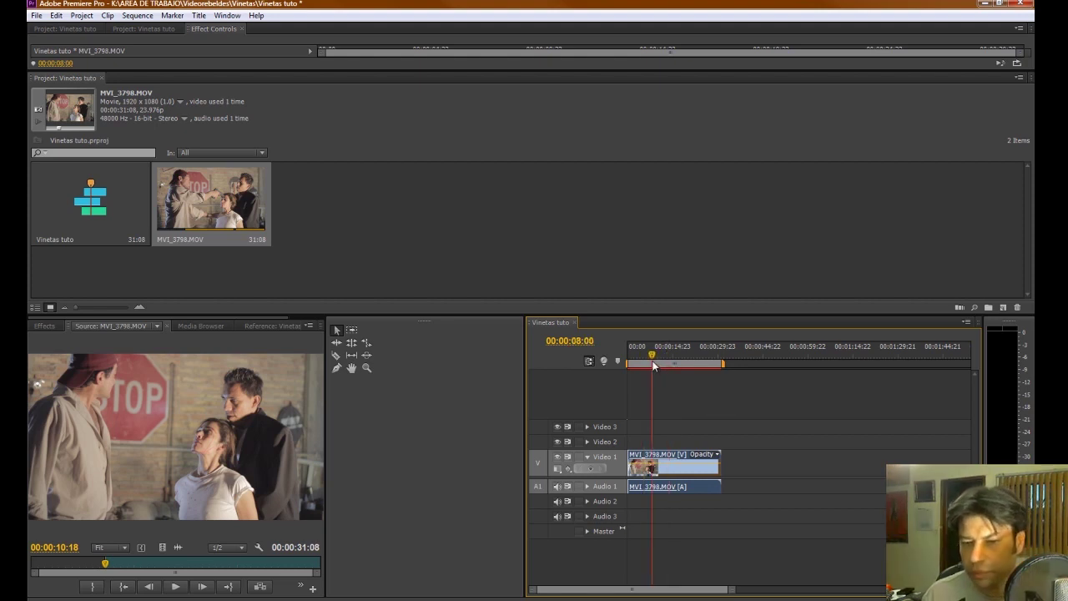
left_click(685, 359)
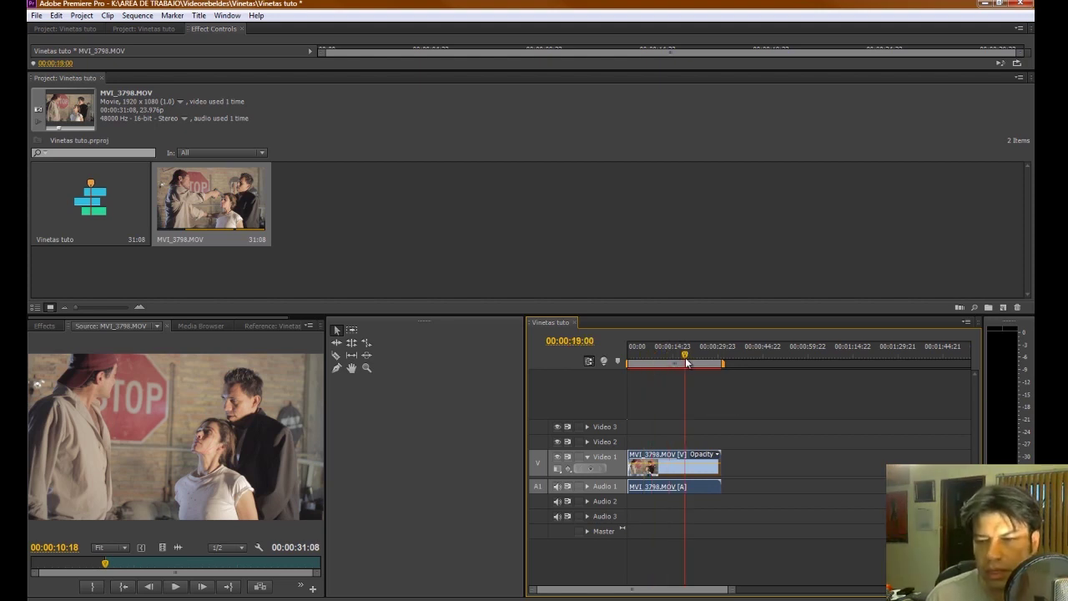
left_click(658, 357)
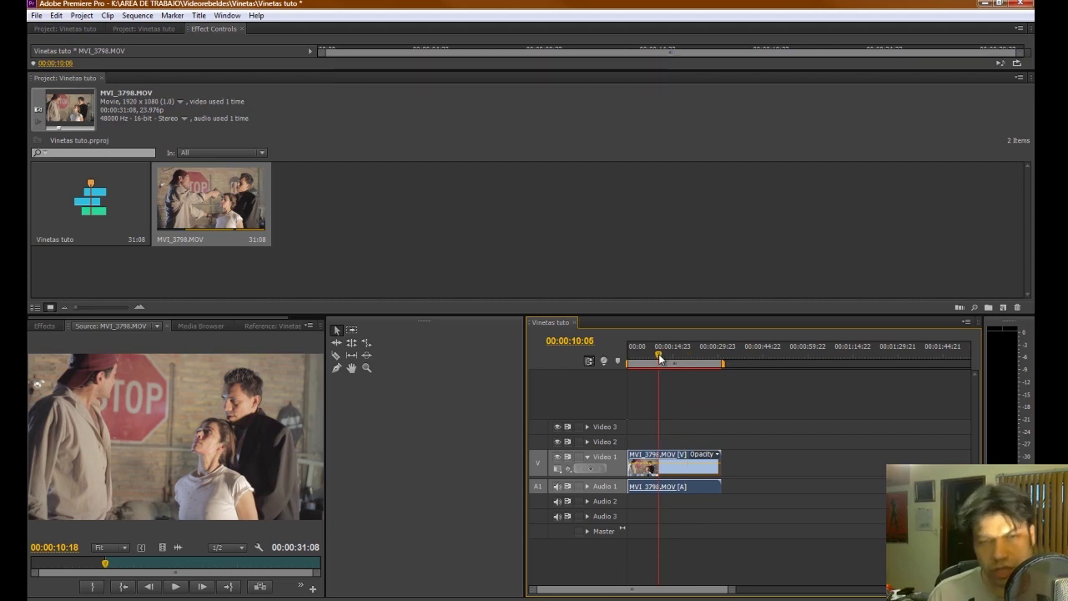
left_click(640, 359)
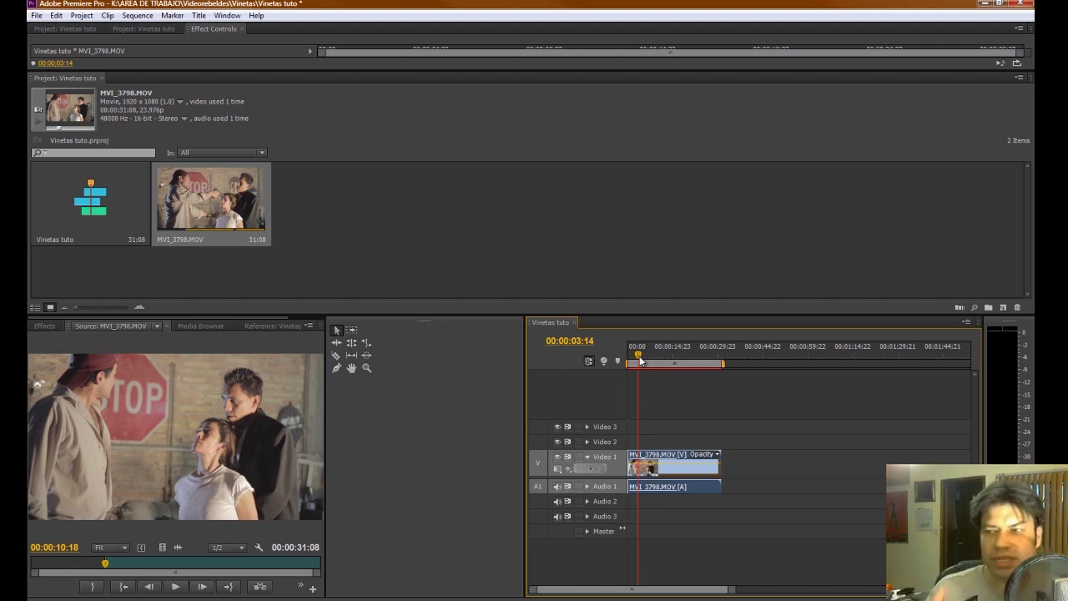
left_click(677, 358)
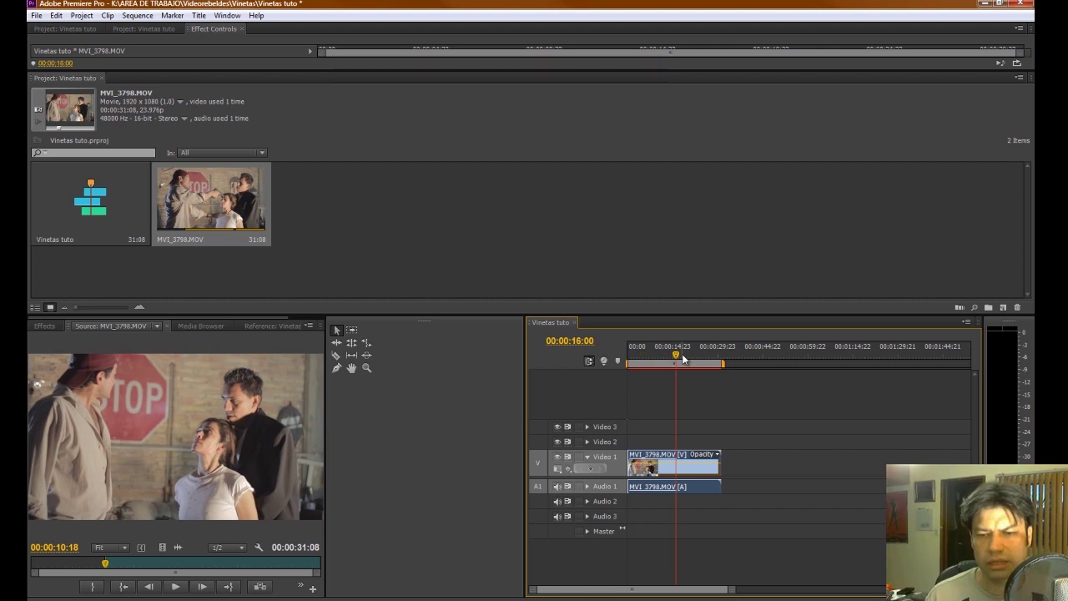
left_click_drag(653, 357, 629, 357)
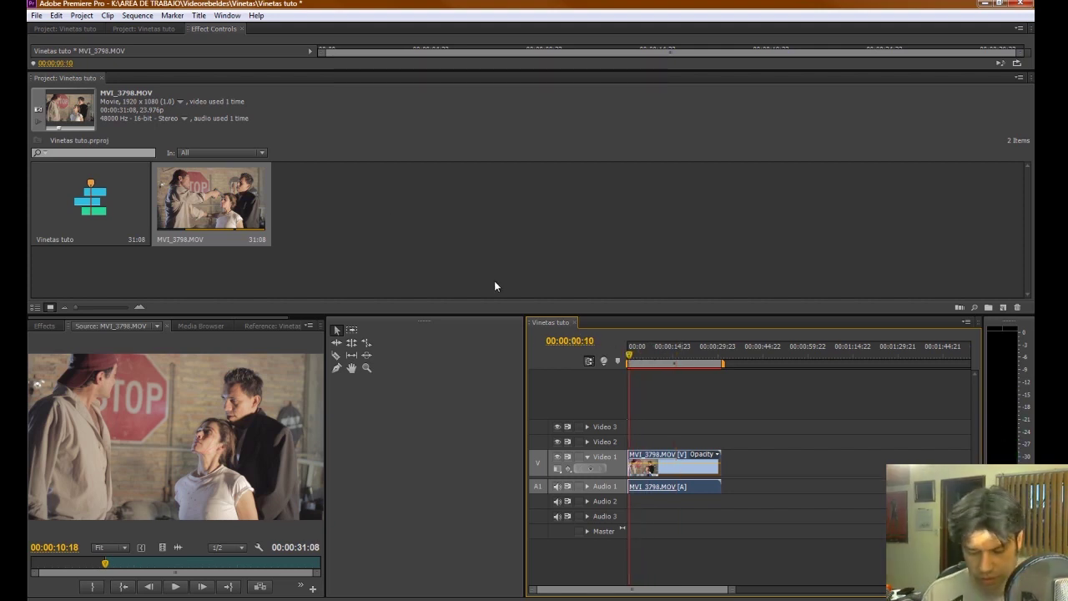
left_click(698, 360)
left_click(631, 357)
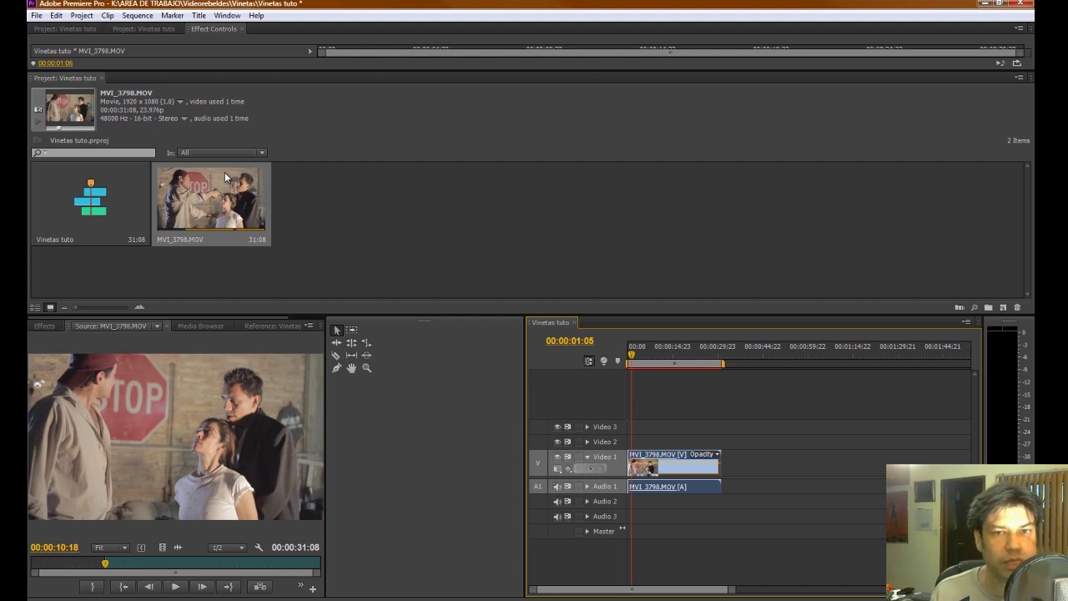
- Create a title named Title 01 at 1920 x 1080, 23.976 fps, with square pixels
left_click(35, 16)
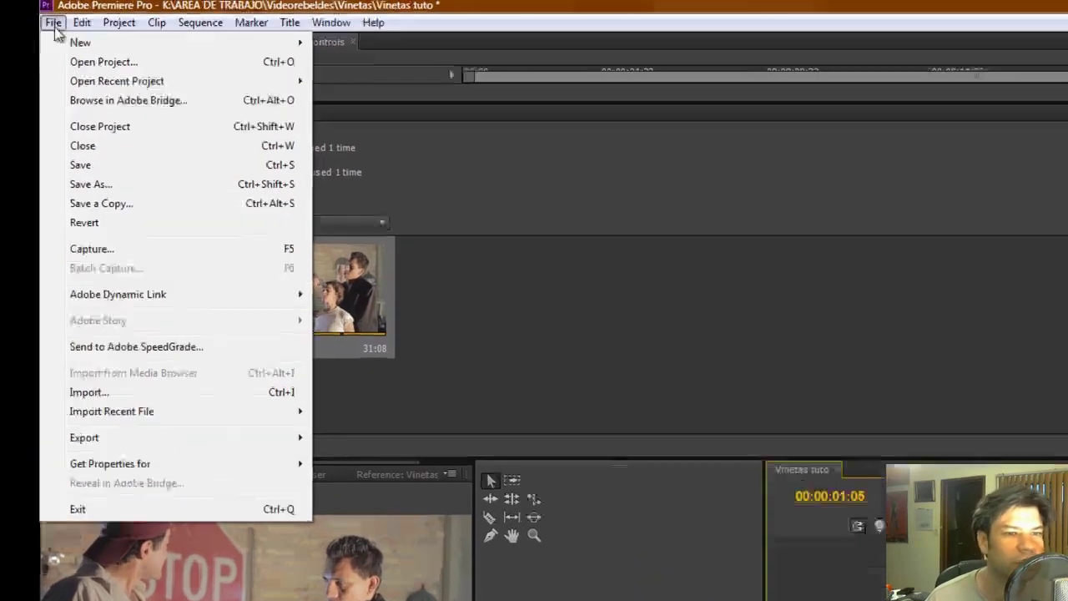
mouse_move(57, 42)
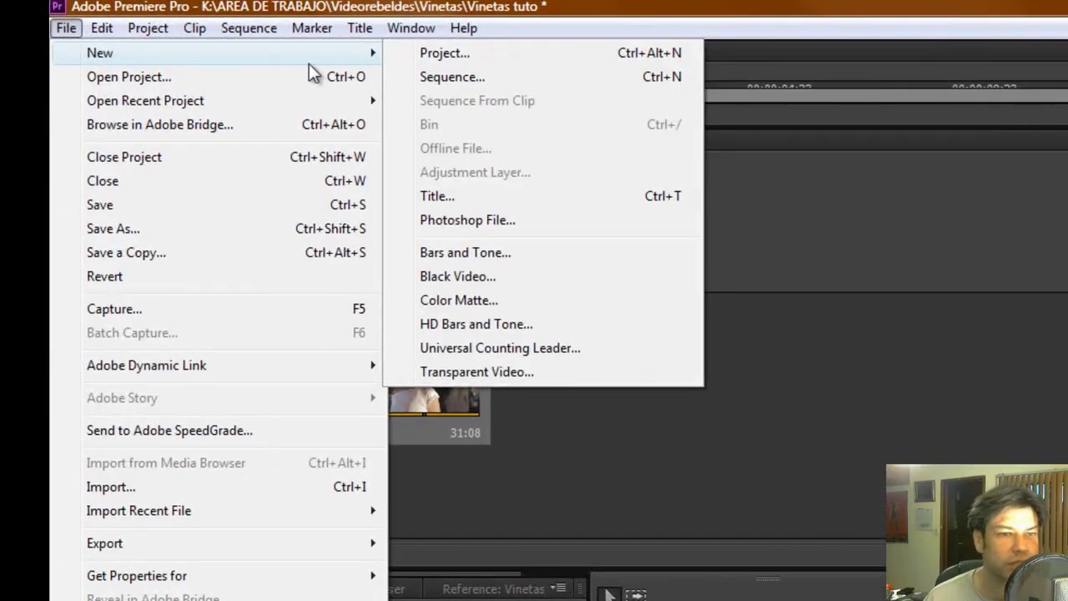
left_click(467, 198)
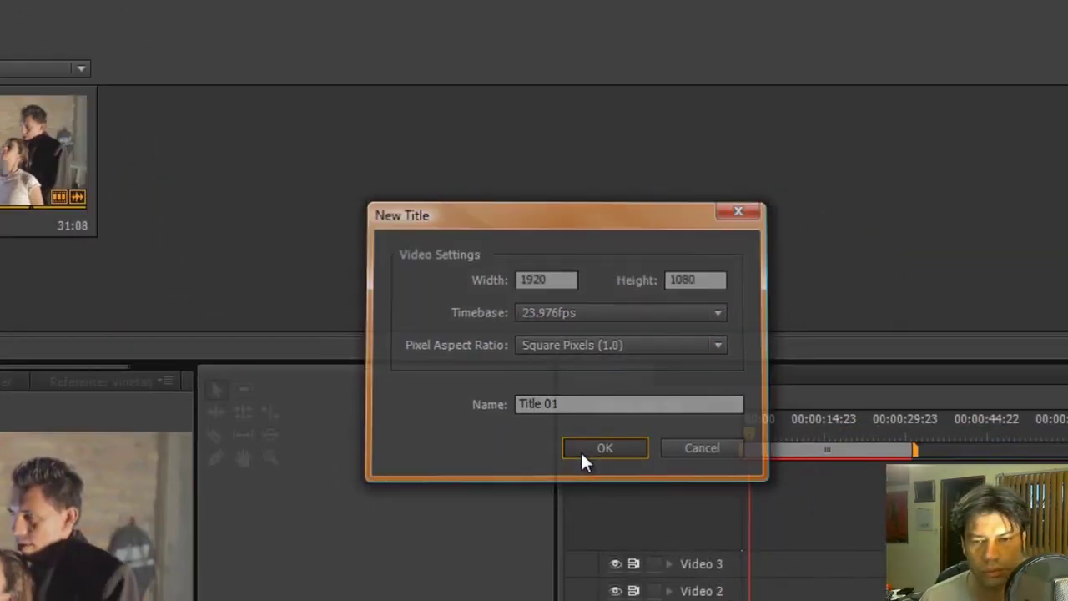
left_click(835, 582)
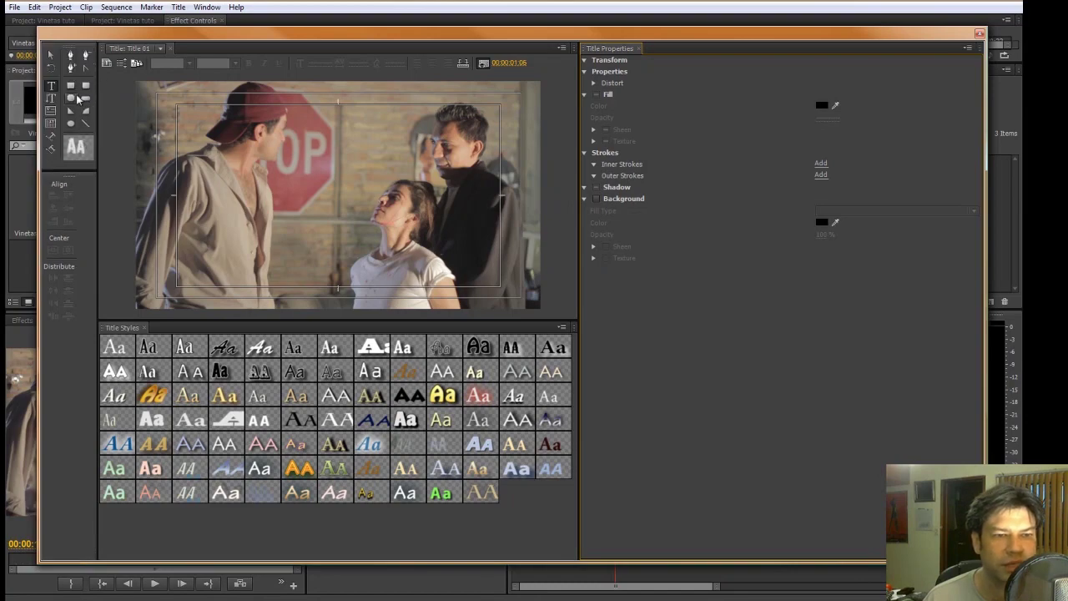
- Draw a rectangular bar across the frame's upper edge, adjusting its lower edge to make it about 2016 wide and 116 high
left_click(70, 86)
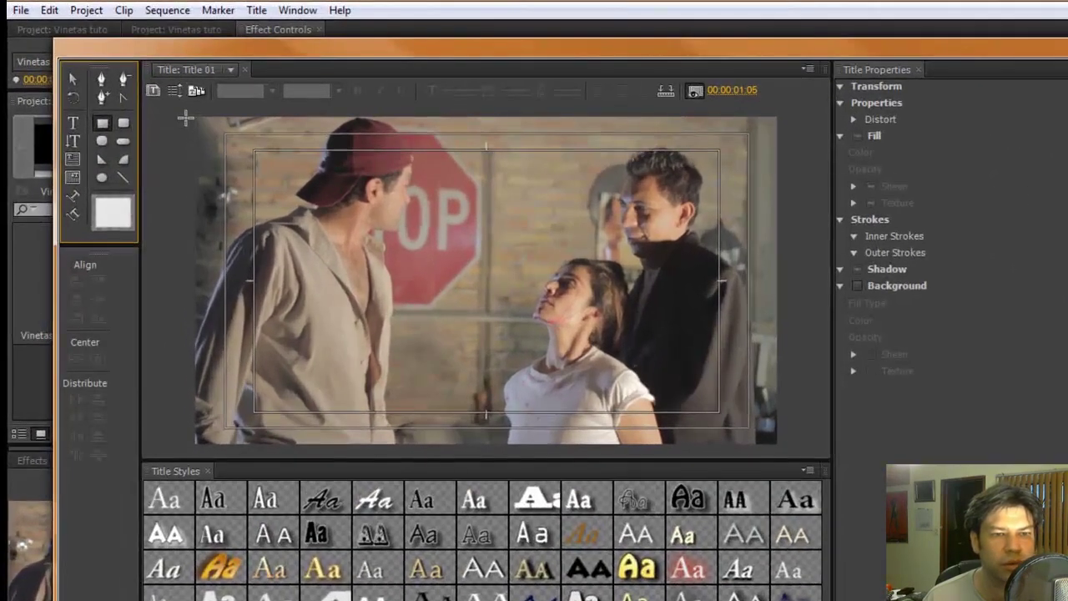
left_click_drag(186, 119, 799, 150)
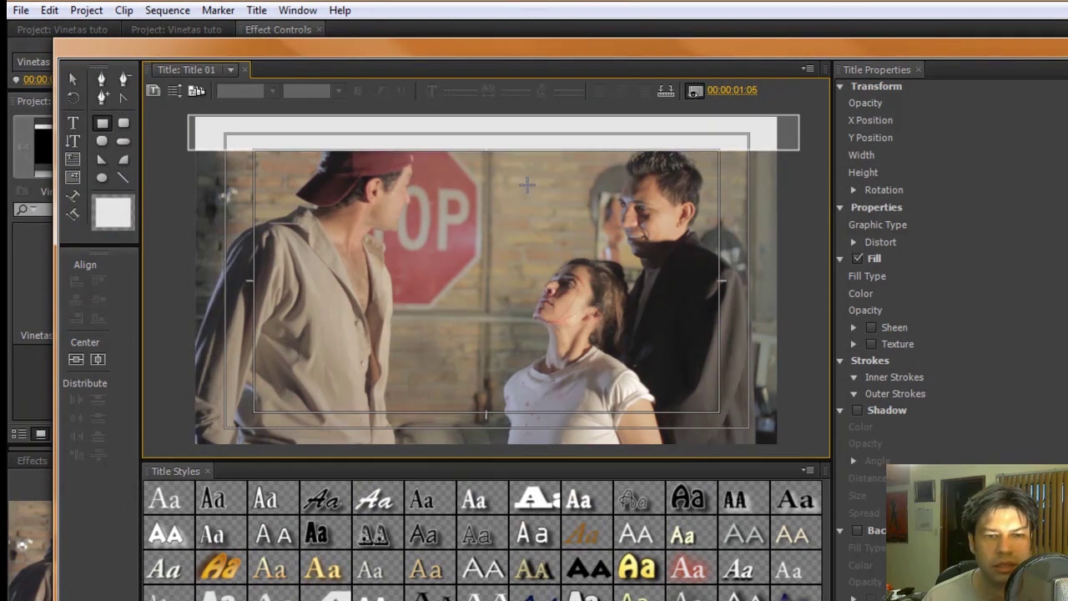
left_click(73, 79)
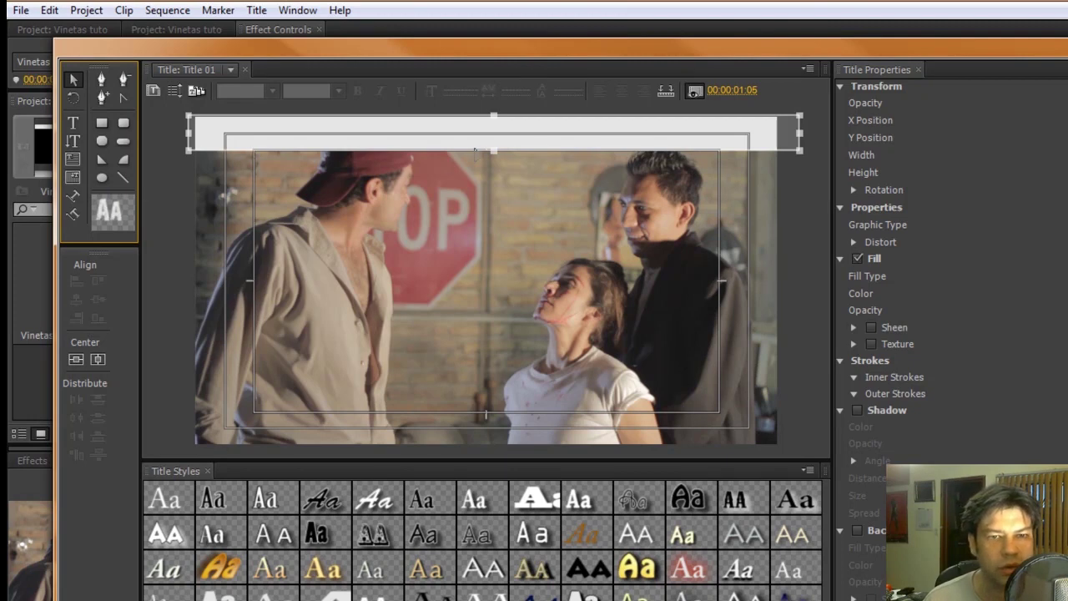
left_click_drag(493, 150, 493, 133)
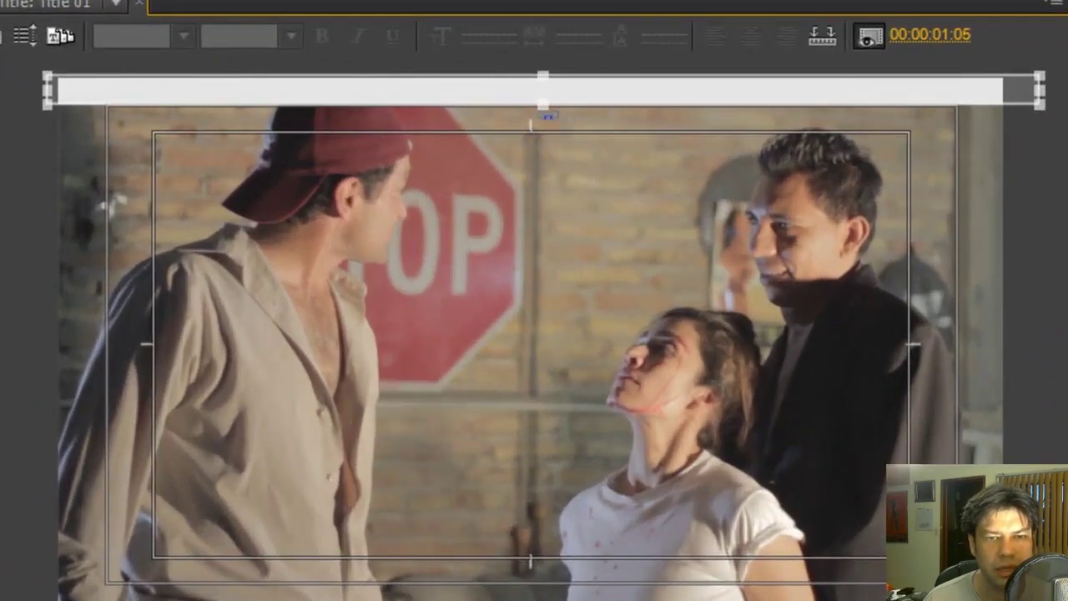
left_click_drag(544, 105, 544, 131)
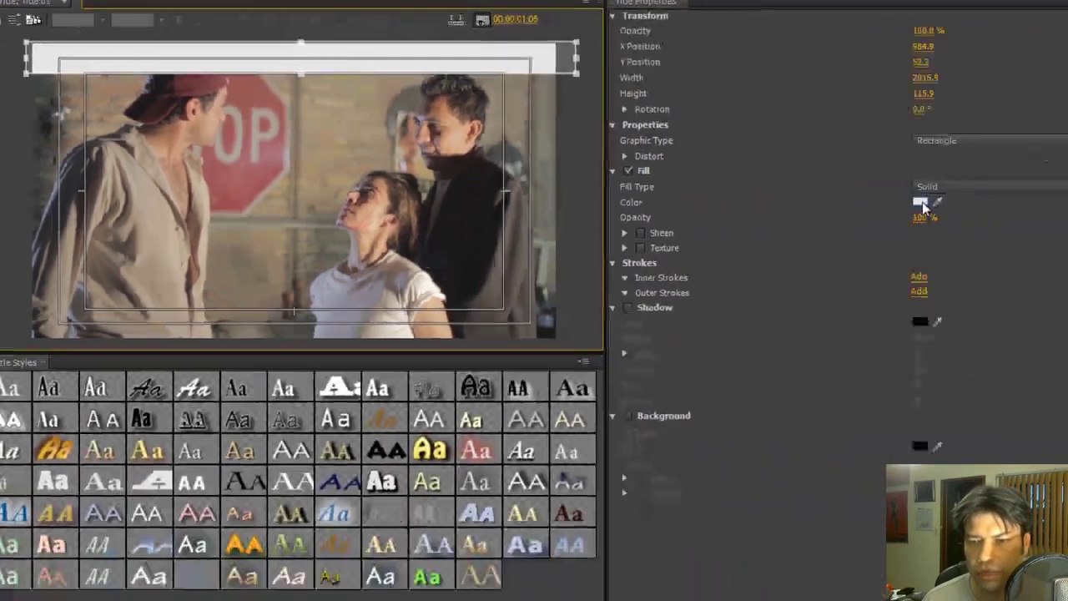
- Set the bar's fill color to black (000000)
left_click(921, 203)
left_click(514, 255)
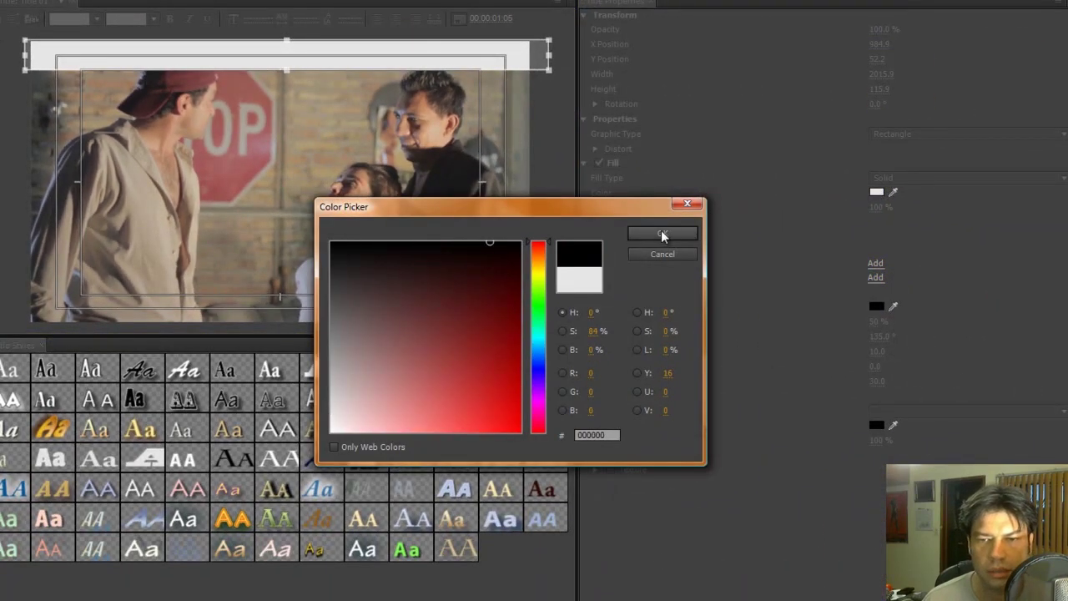
left_click(662, 237)
- Duplicate the black bar to the frame's lower edge and stretch the copy beyond the frame to about 2128 wide
left_click(428, 60)
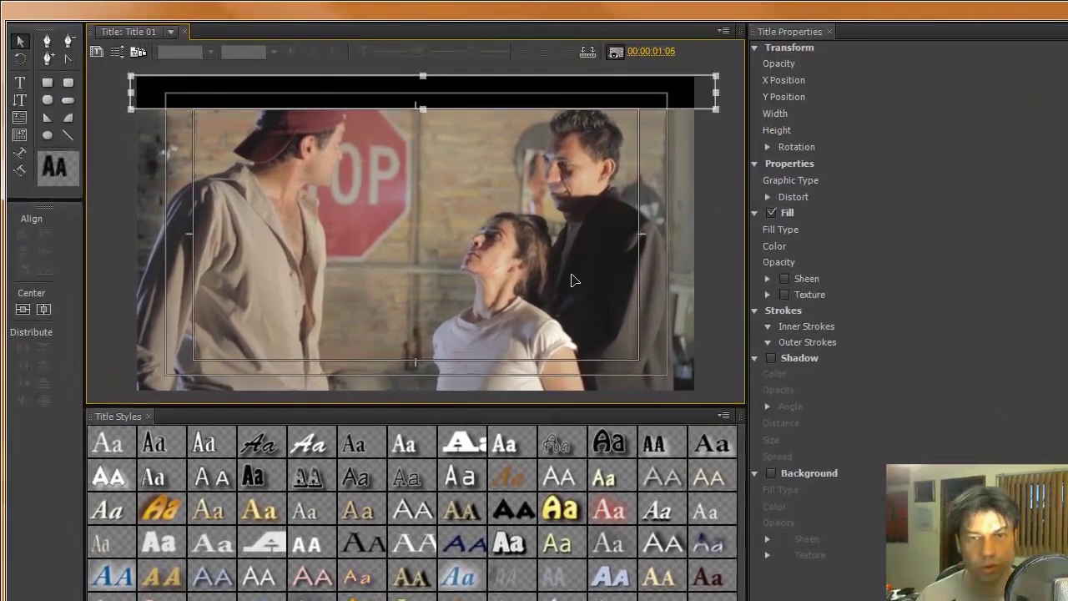
left_click_drag(400, 213, 415, 284)
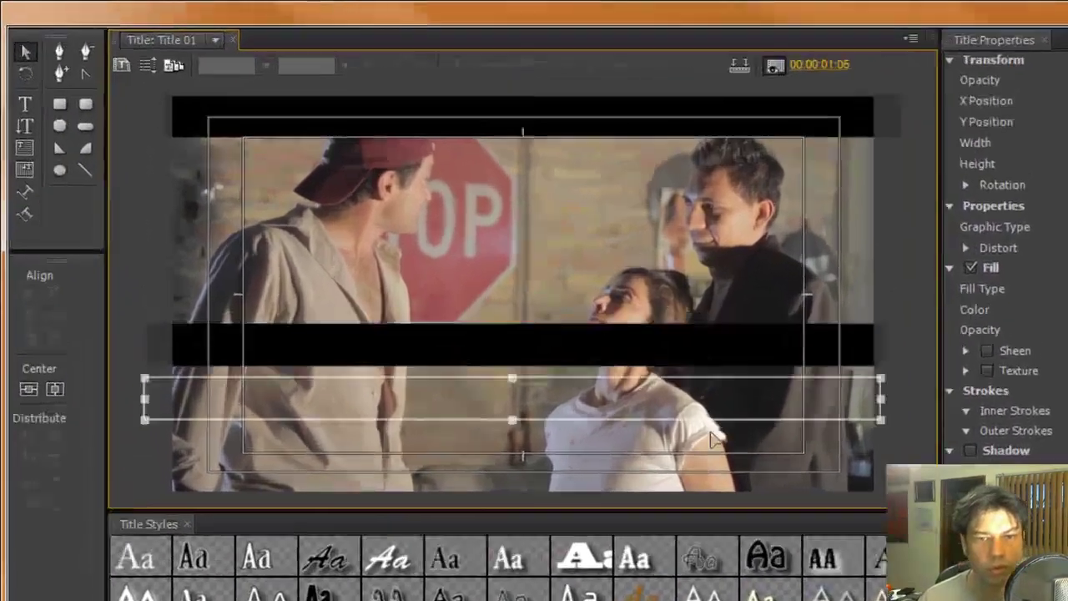
left_click_drag(714, 440, 717, 489)
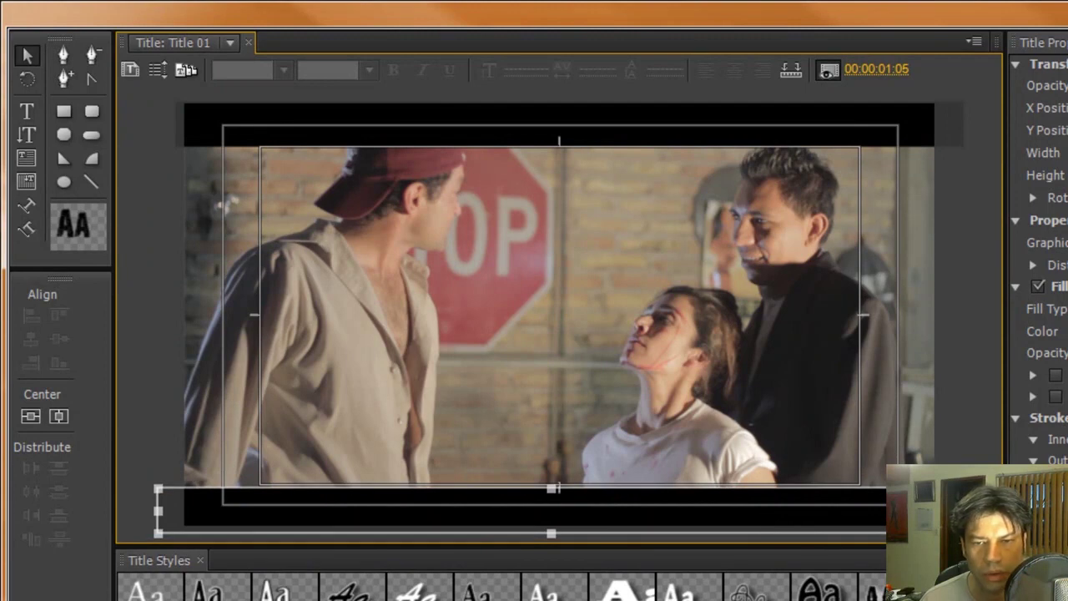
left_click_drag(945, 533, 952, 539)
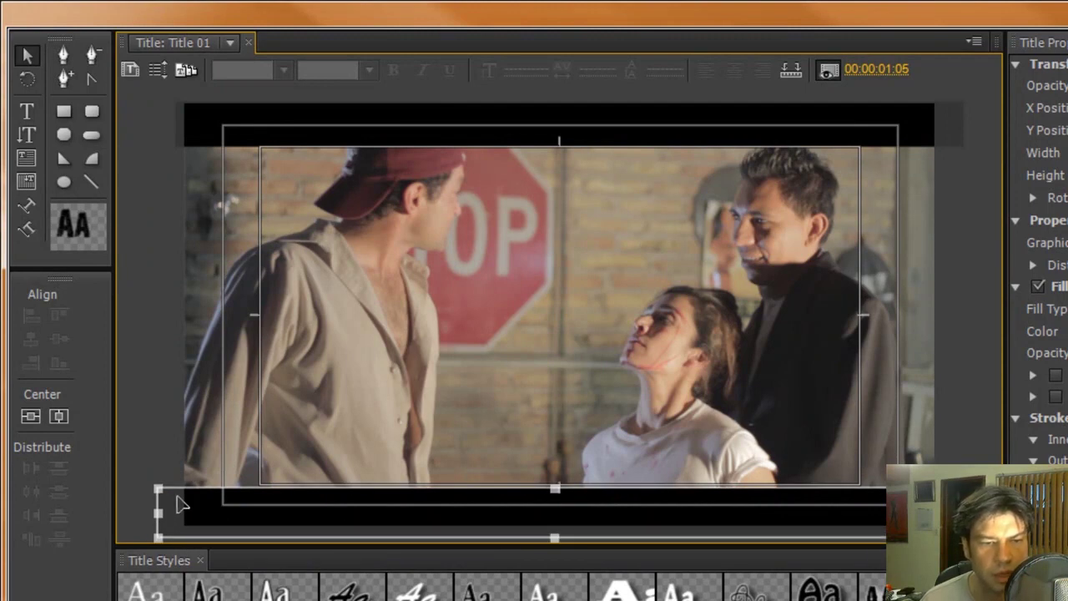
left_click_drag(165, 518, 151, 518)
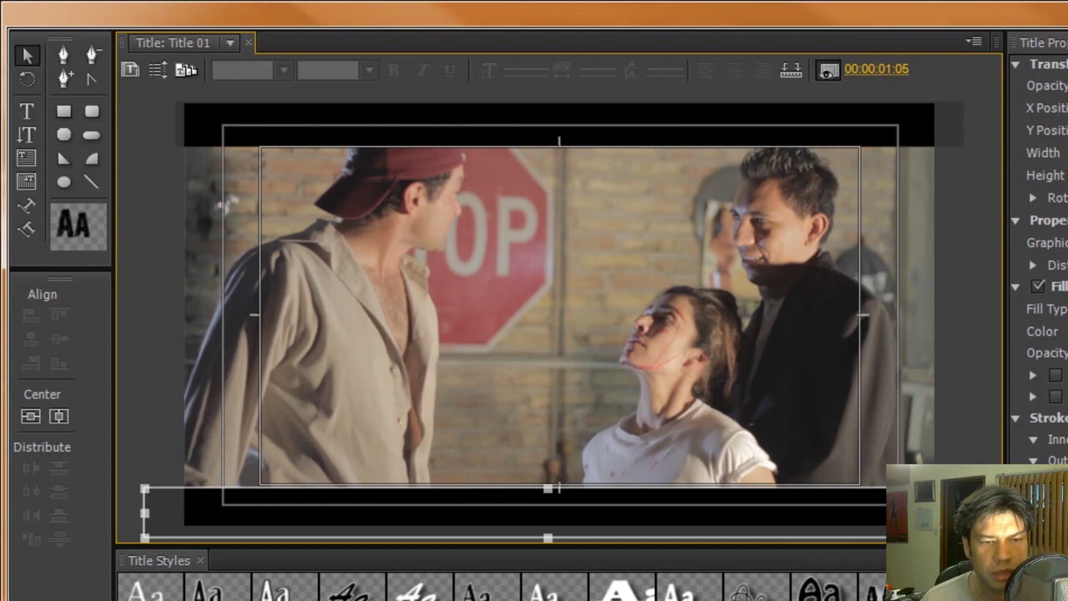
left_click_drag(953, 514, 977, 514)
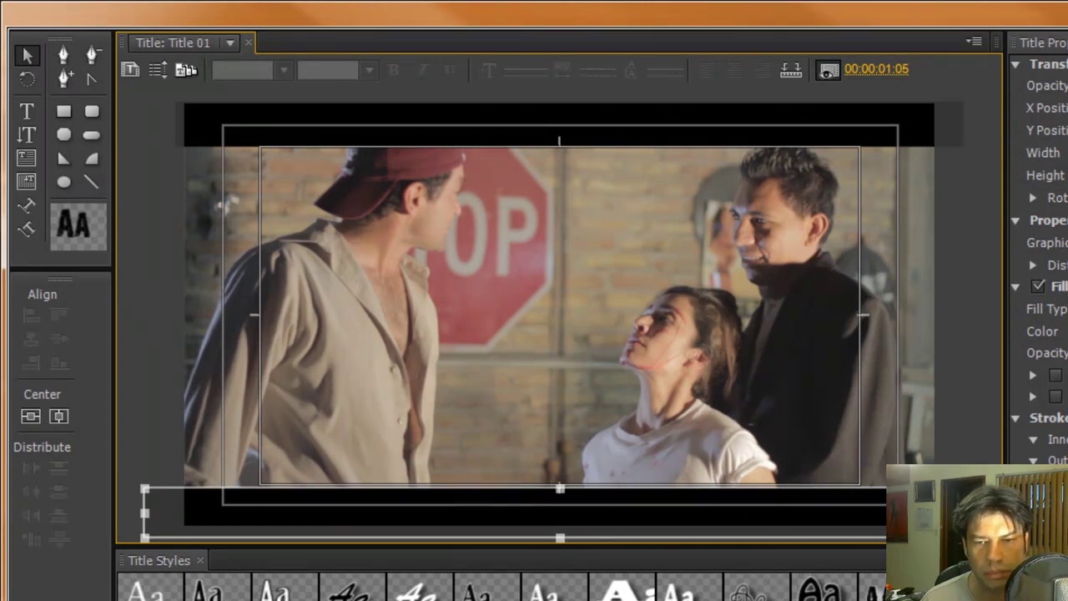
left_click_drag(562, 547, 561, 571)
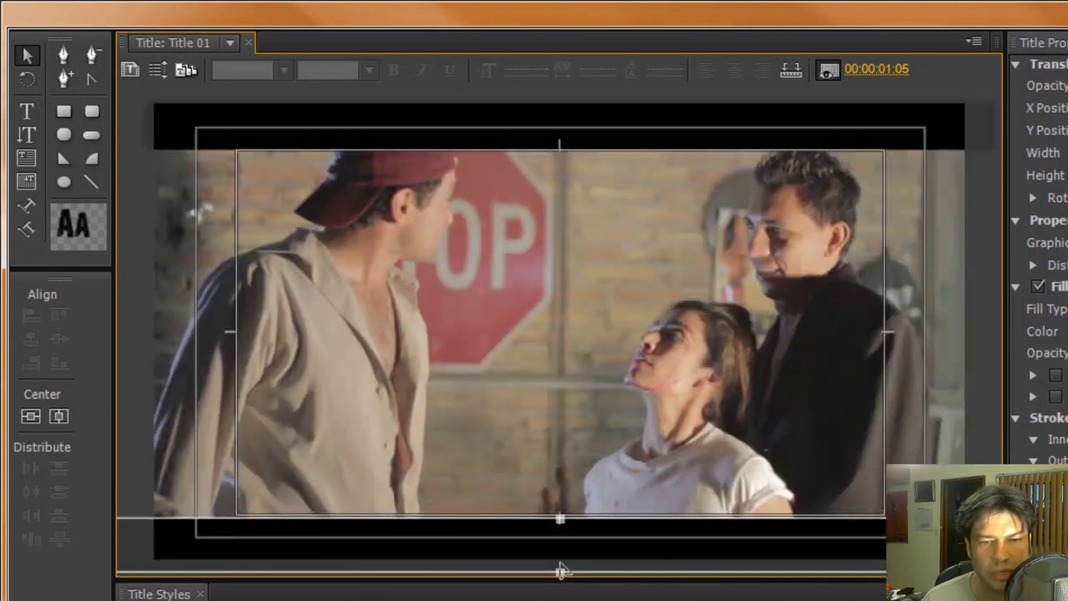
- Widen the upper bar past both frame sides, adjust the lower bar to about 154 high, and finish the title
left_click(305, 129)
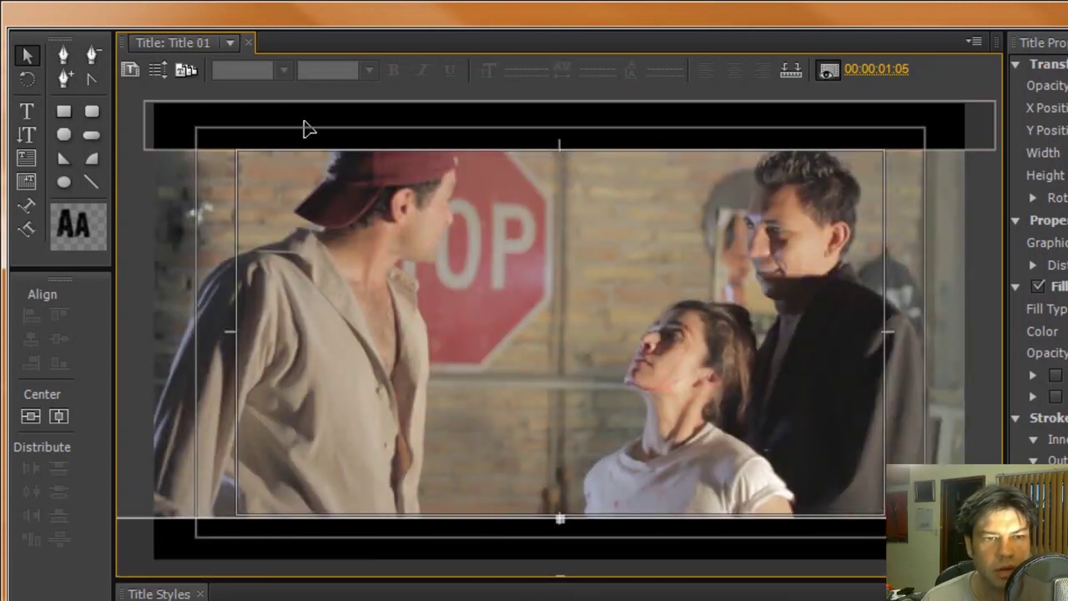
left_click_drag(144, 127, 119, 126)
left_click_drag(997, 126, 1006, 126)
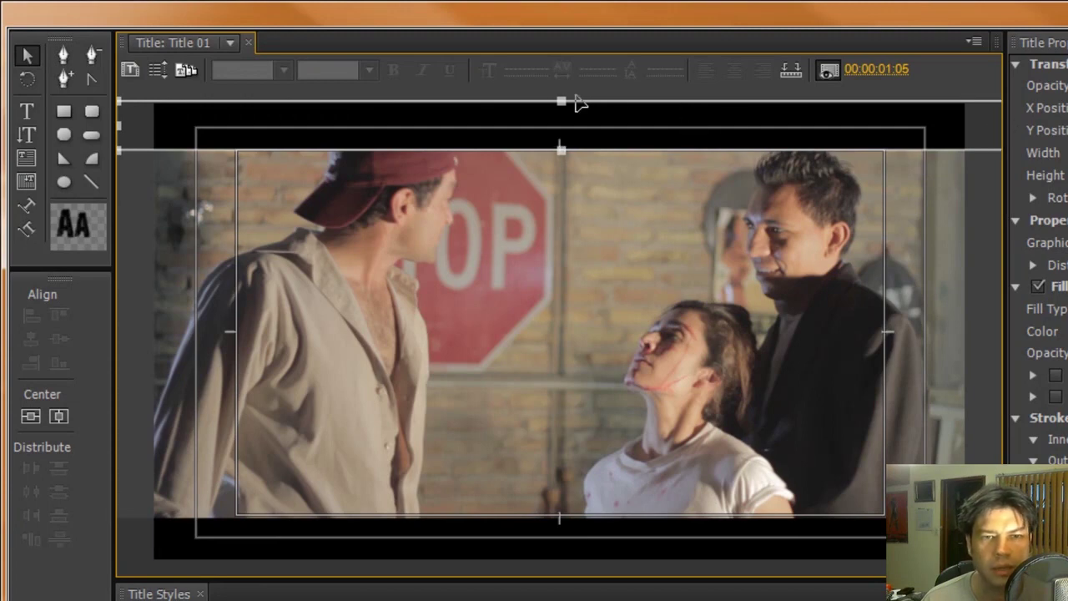
left_click(543, 547)
left_click_drag(560, 519, 560, 517)
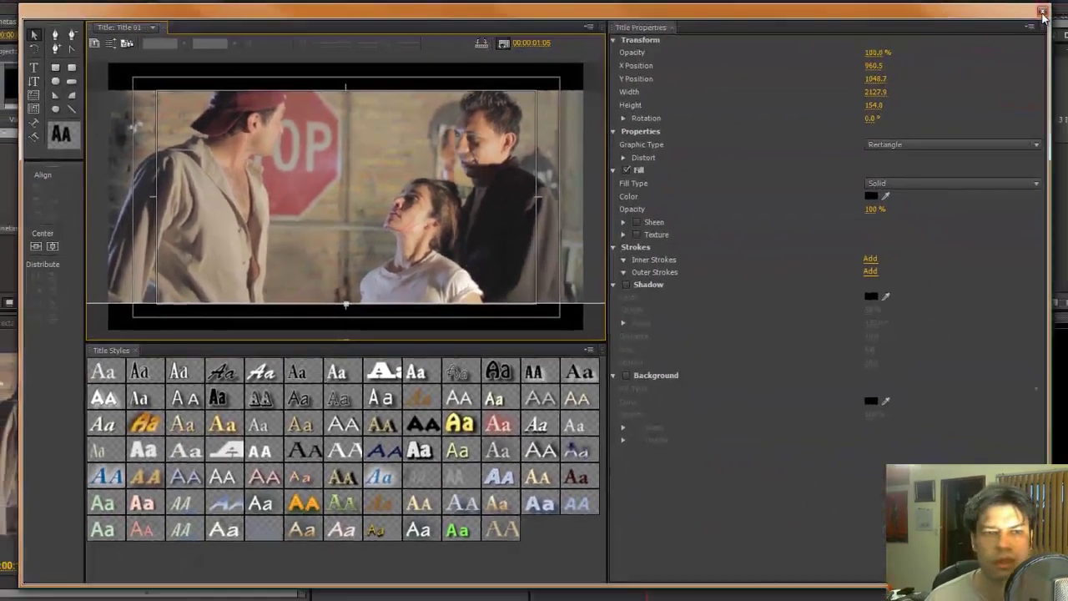
left_click(1023, 18)
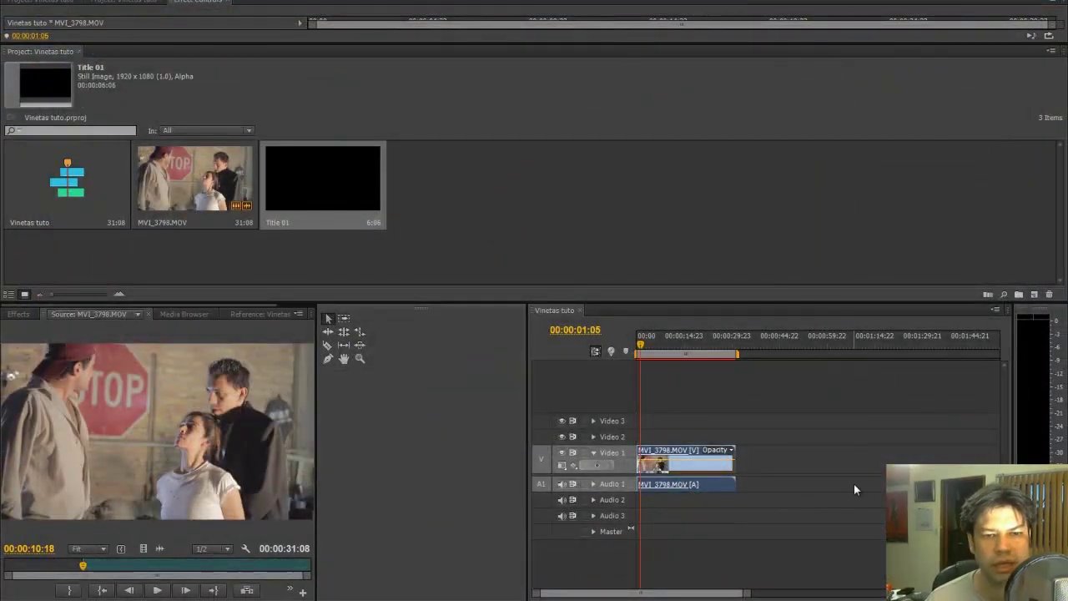
- Place Title 01 on Video 2 over the full length of MVI_3798.MOV and narrow the floating Program monitor
left_click_drag(320, 179, 735, 440)
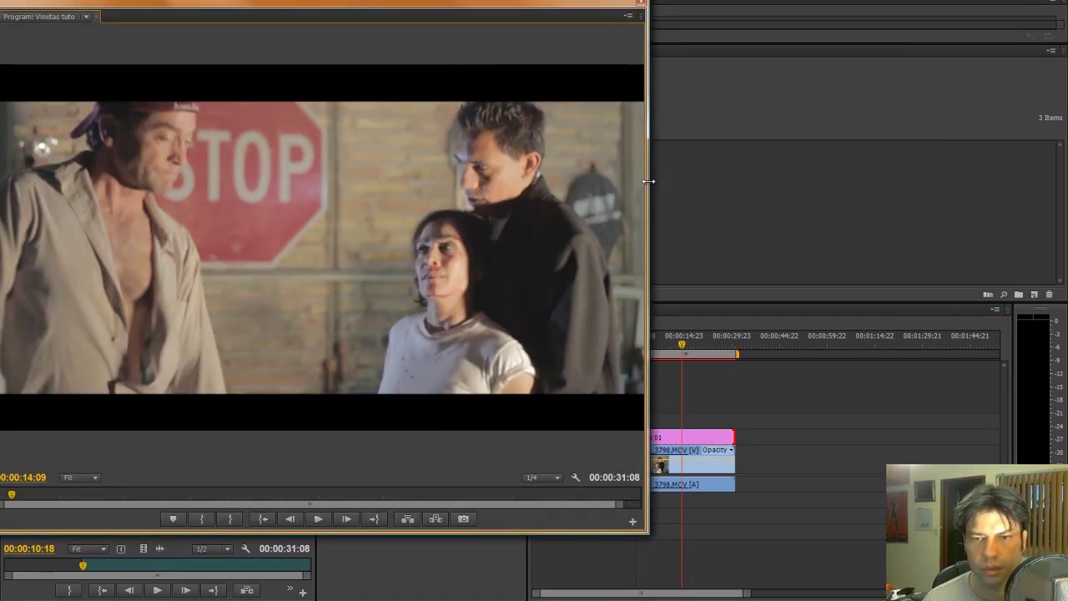
left_click_drag(643, 187, 460, 191)
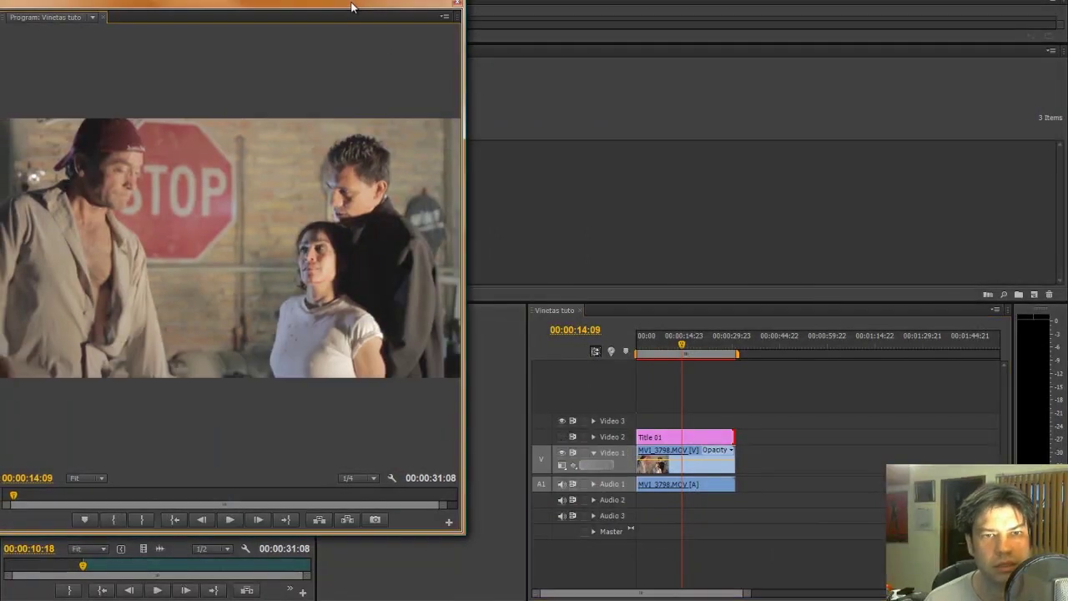
- Show the Video 2 track again and reposition and enlarge the floating Program monitor to view the bars over the footage
left_click_drag(359, 5, 392, 2)
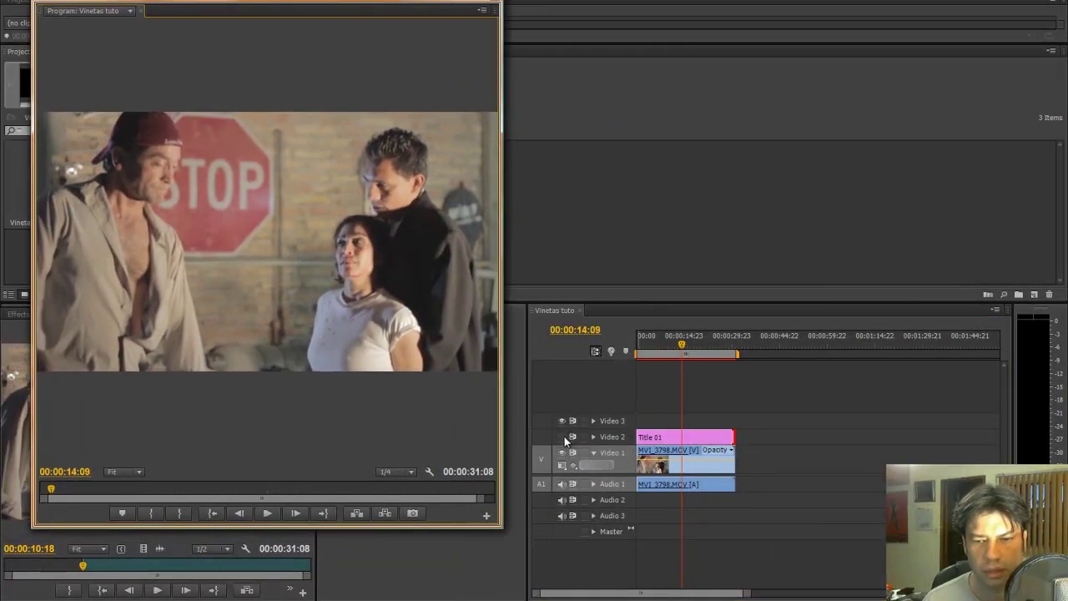
left_click(564, 436)
left_click_drag(504, 528, 560, 550)
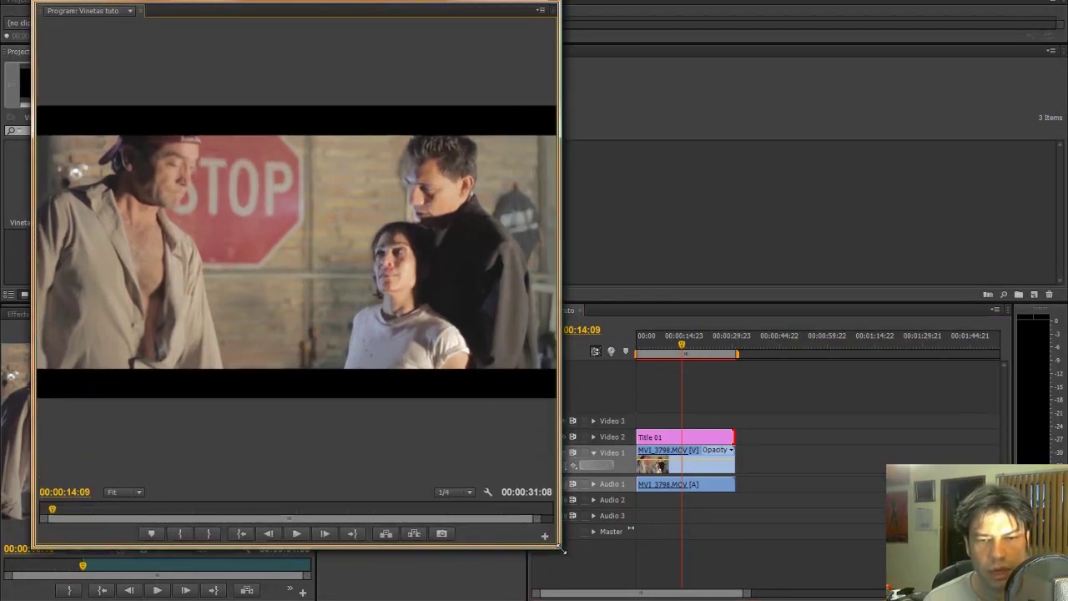
- Shift the MVI_3798.MOV clip down behind the bars by setting its vertical position to 624, and deselect the clip
left_click(685, 471)
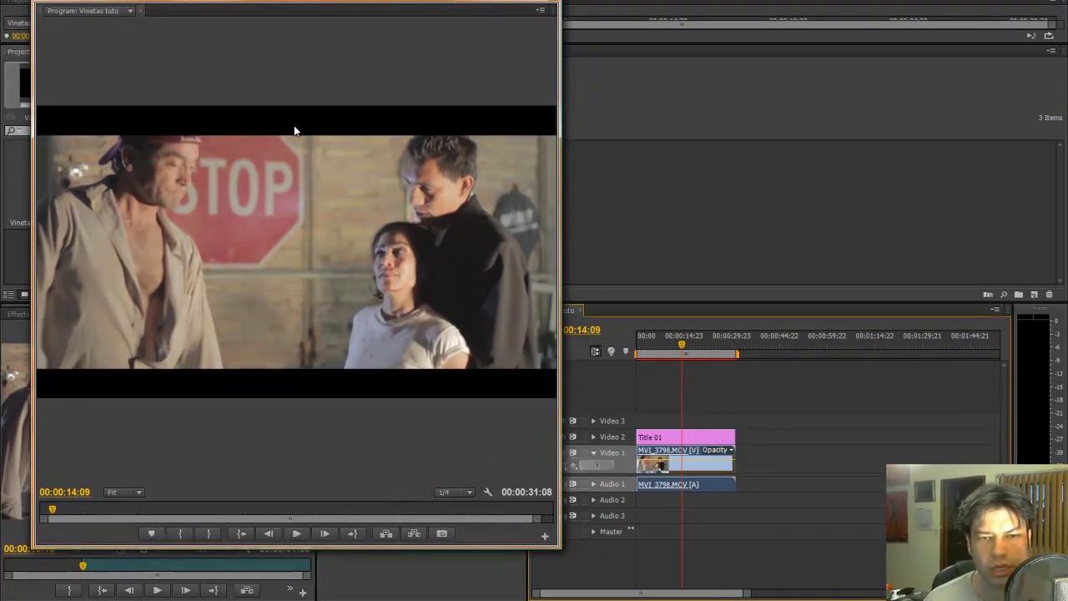
left_click_drag(231, 3, 198, 10)
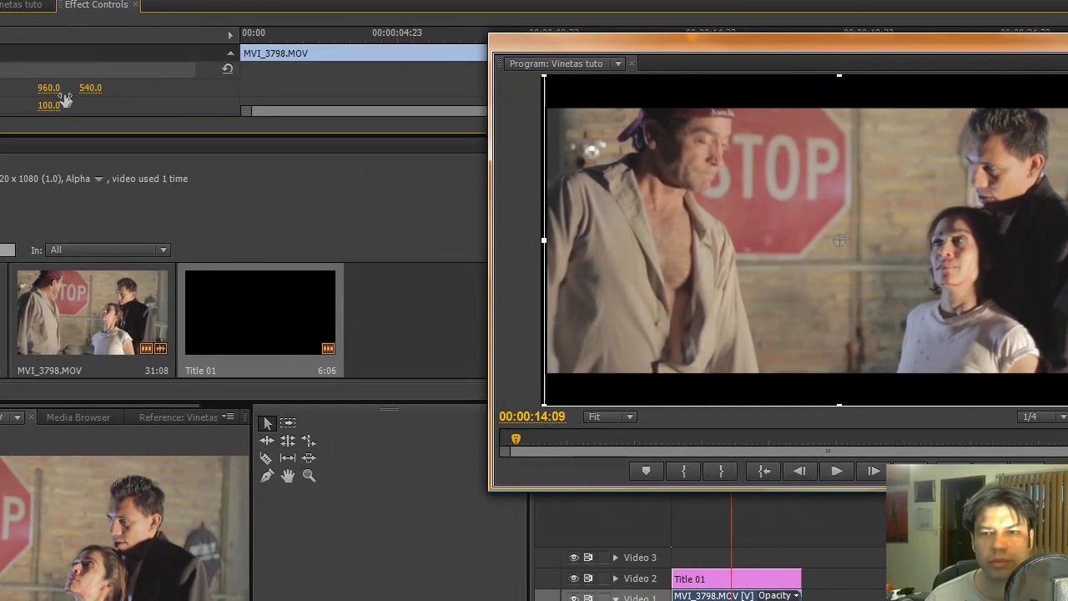
mouse_move(90, 87)
left_mouse_down()
mouse_move(163, 86)
mouse_move(93, 91)
left_mouse_up()
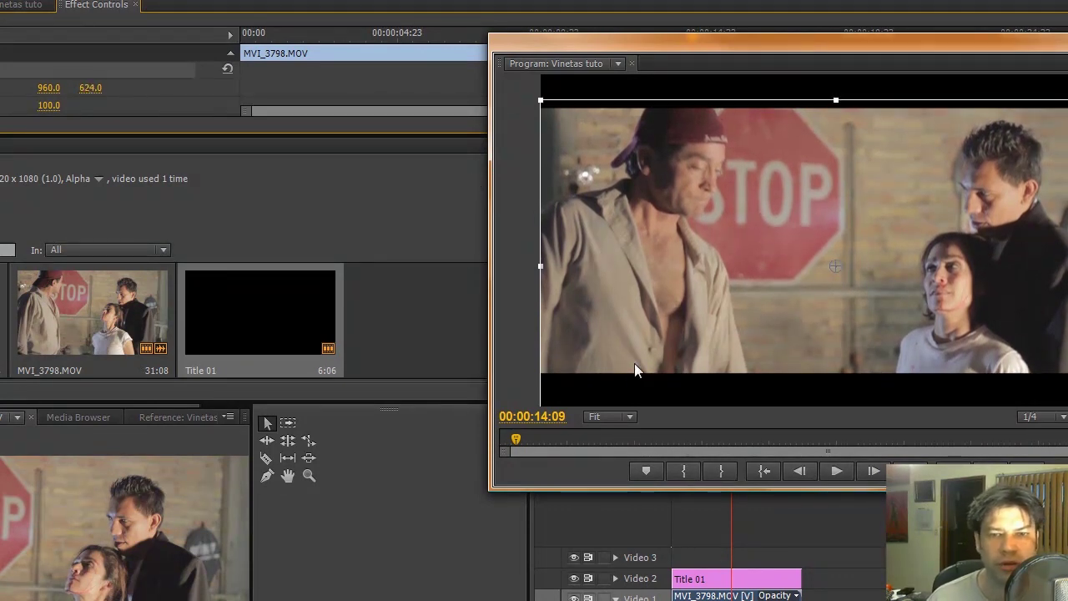
left_click(737, 544)
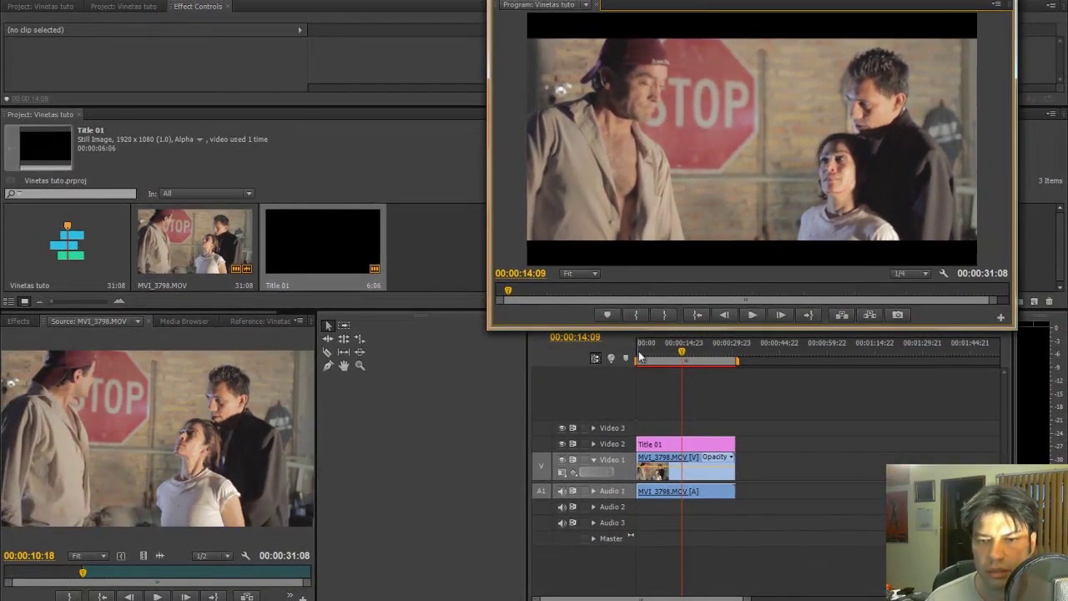
- Play the sequence from near its start and scrub through to 00:00:18:00 to check the framing between the bars
left_click(642, 354)
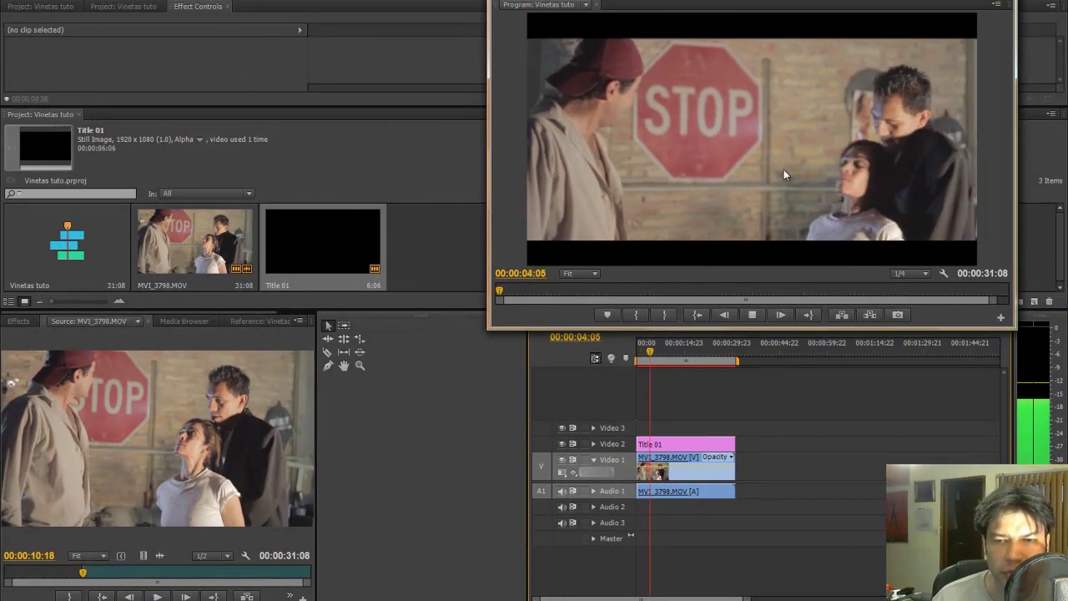
key("space")
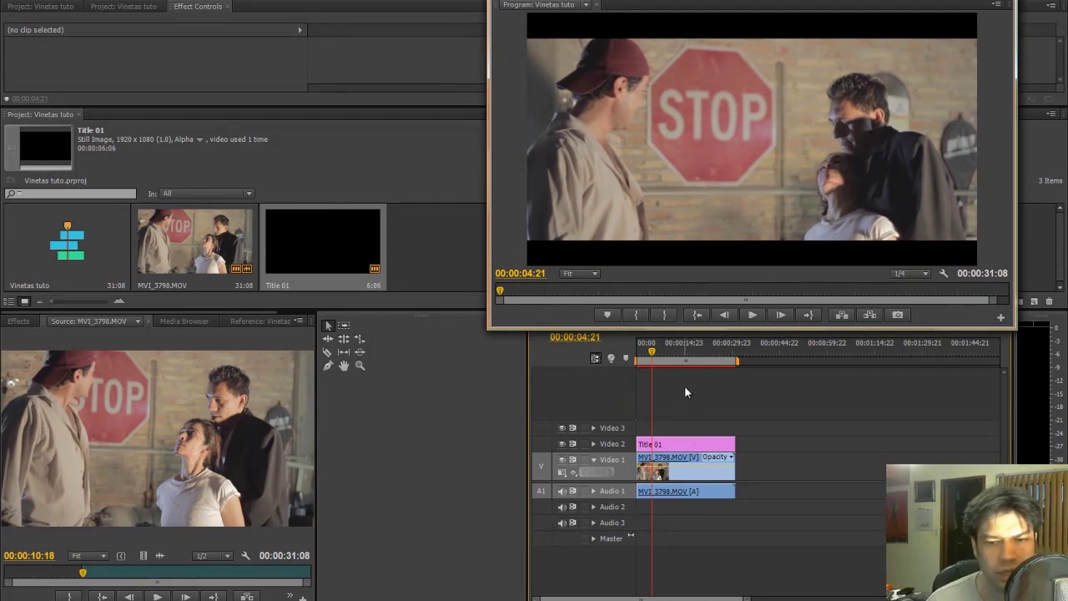
left_click_drag(675, 344, 709, 346)
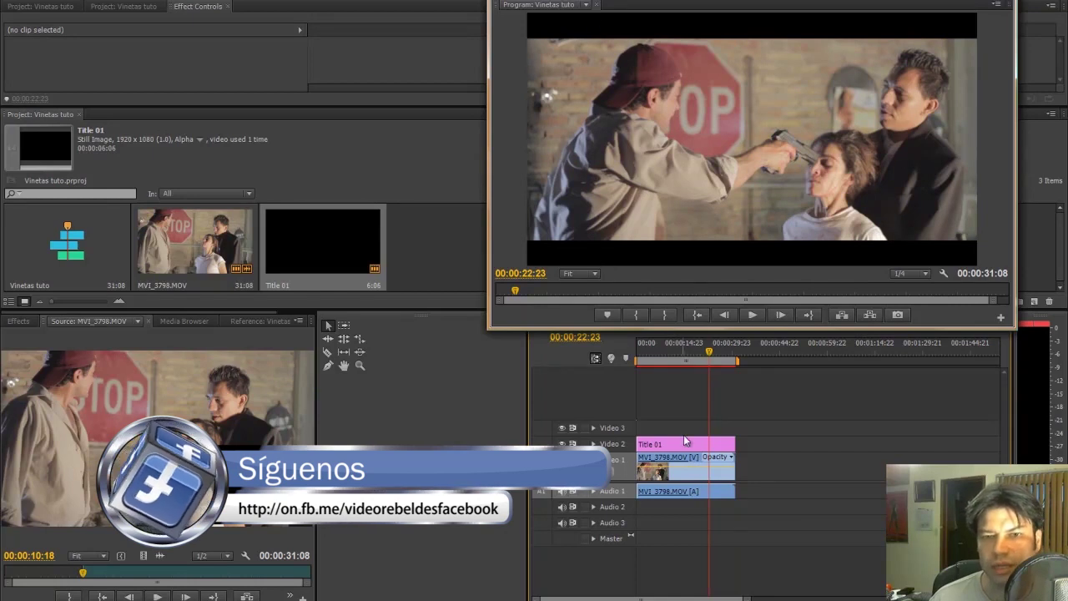
left_click_drag(648, 351, 672, 360)
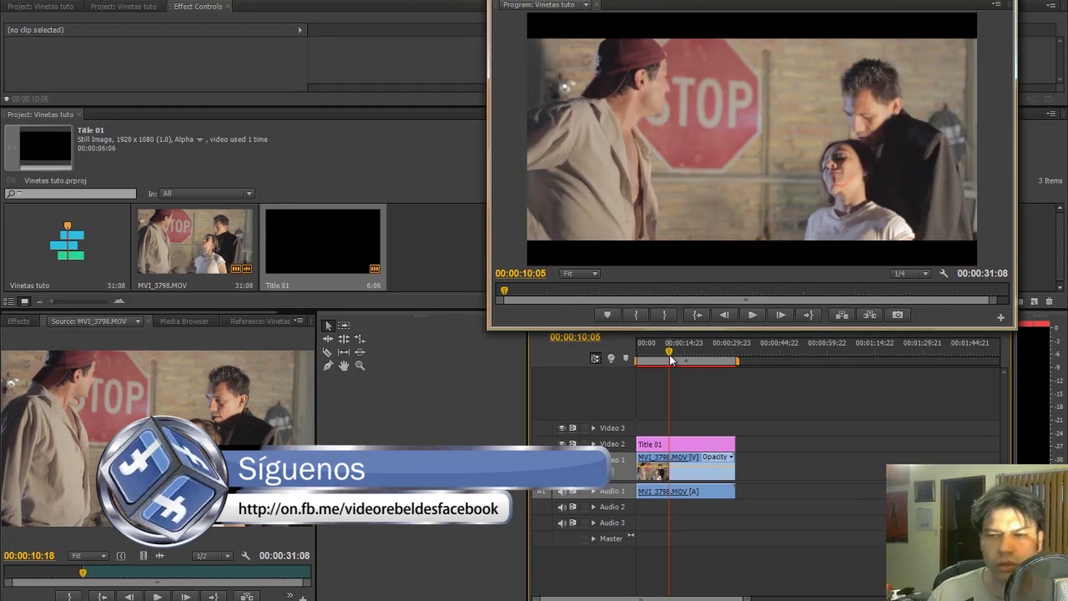
left_click_drag(672, 360, 693, 361)
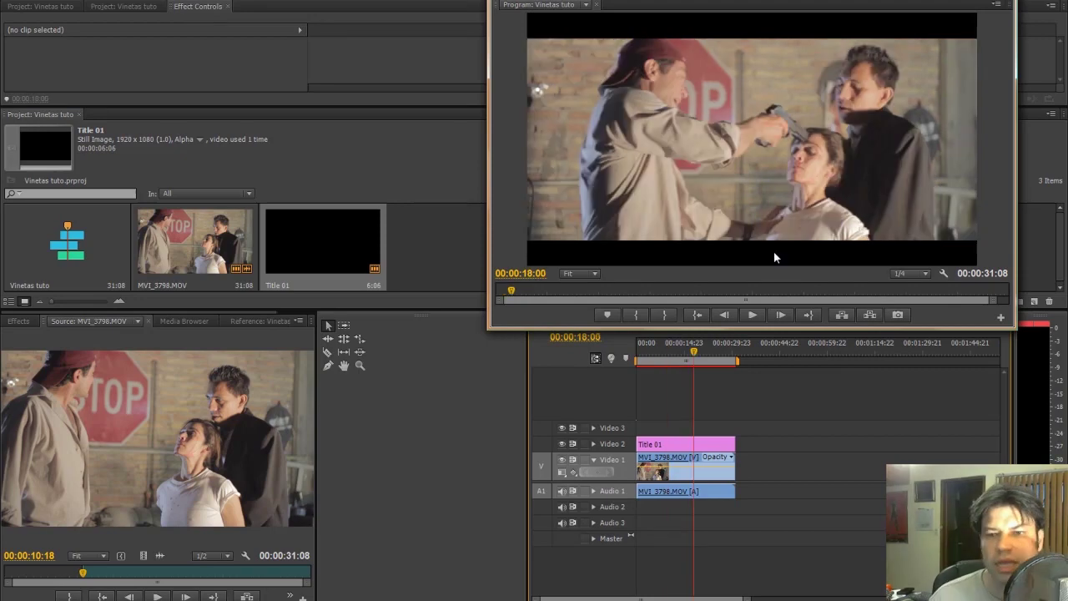
- Toggle the Video 2 track's visibility off and on, and move the playhead to 00:00:14:00
left_click(562, 448)
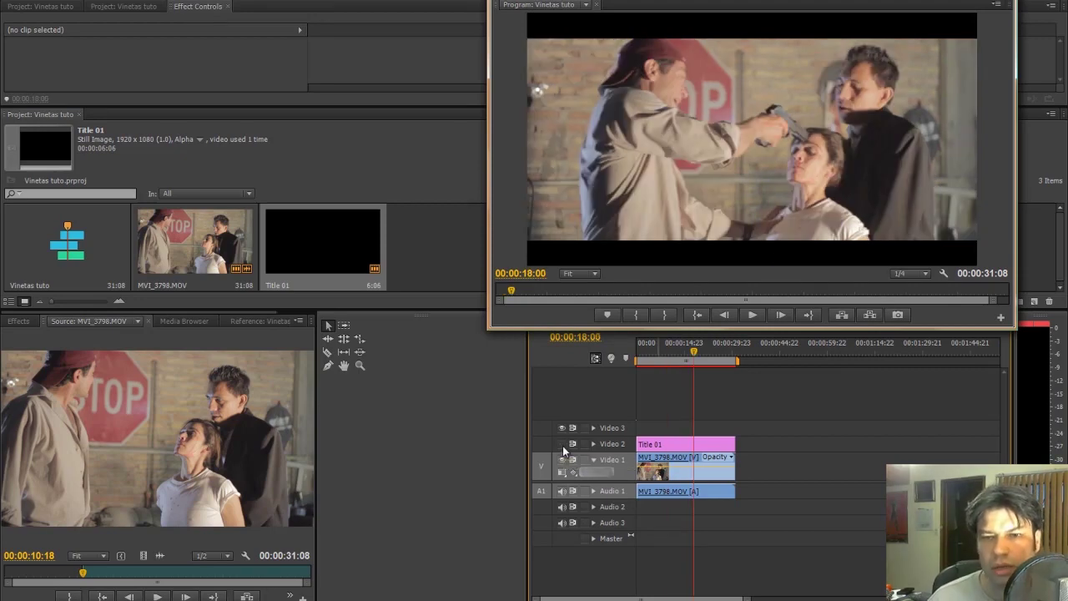
left_click(563, 445)
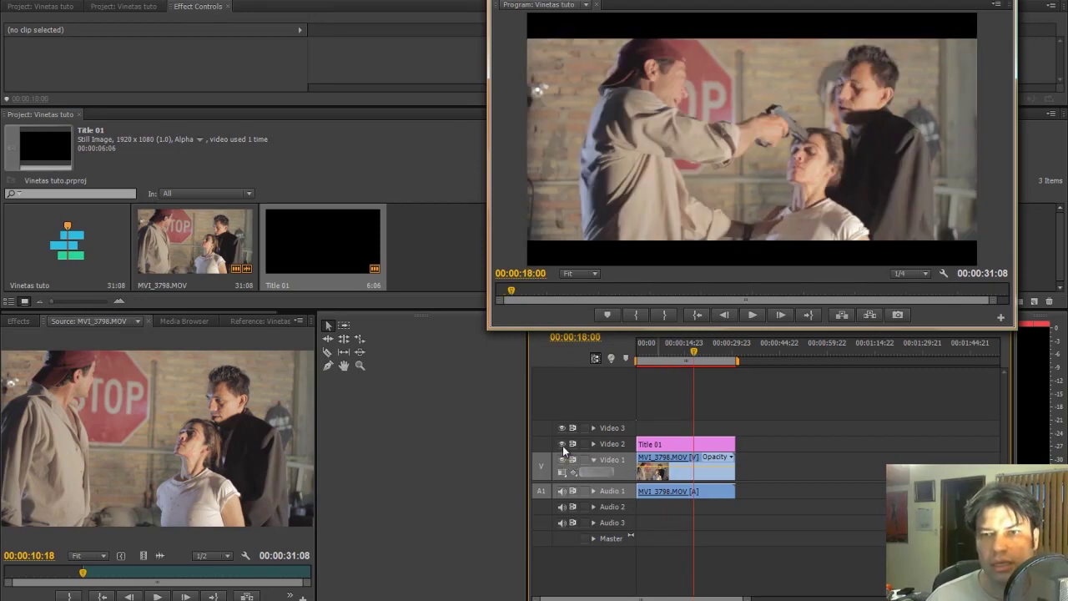
left_click(682, 349)
left_click(682, 348)
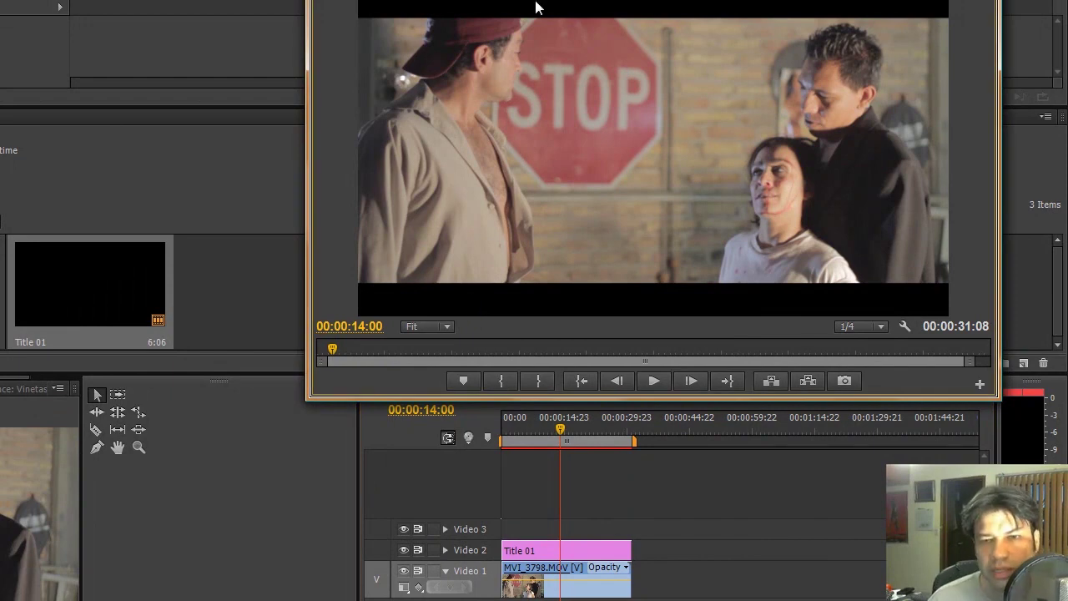
- Scrub the sequence between 00:00:07:14 and 00:00:23:04 to review the letterboxed shots, ending at 00:00:10:14
mouse_move(574, 438)
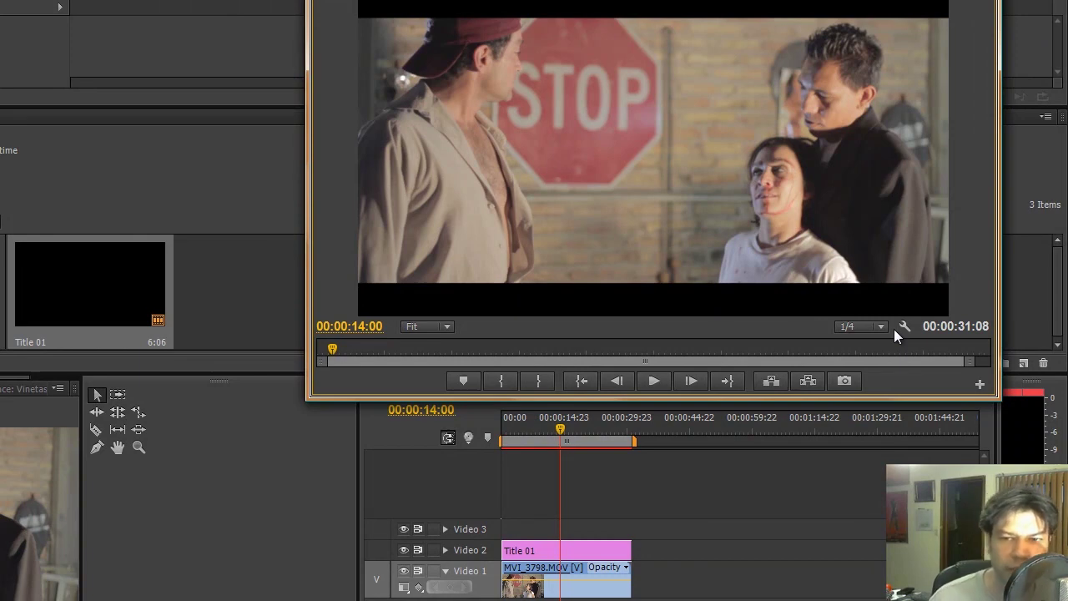
left_click(534, 432)
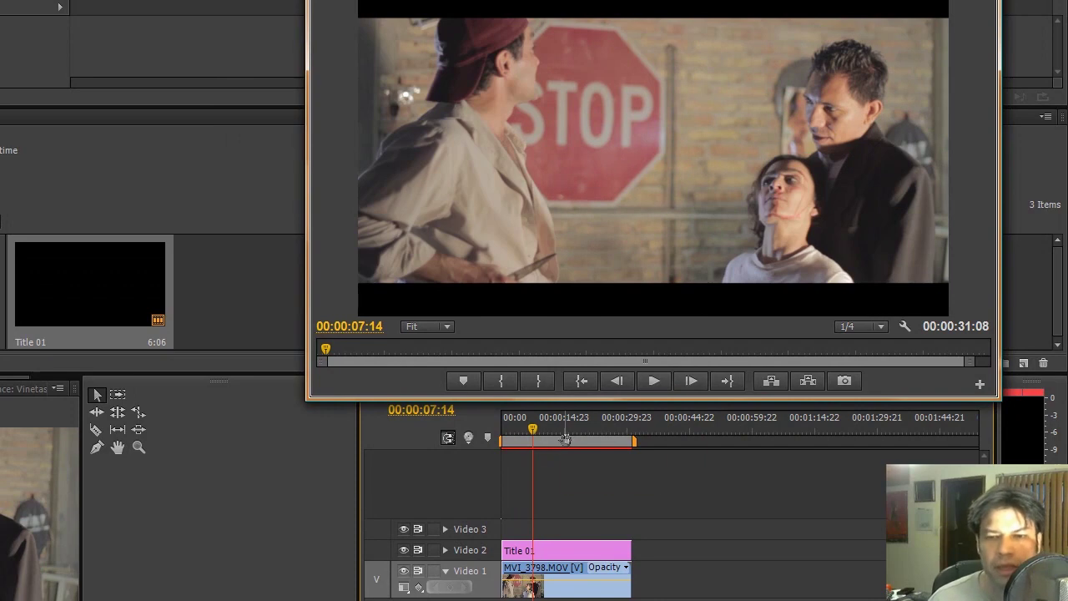
left_click_drag(578, 434, 600, 426)
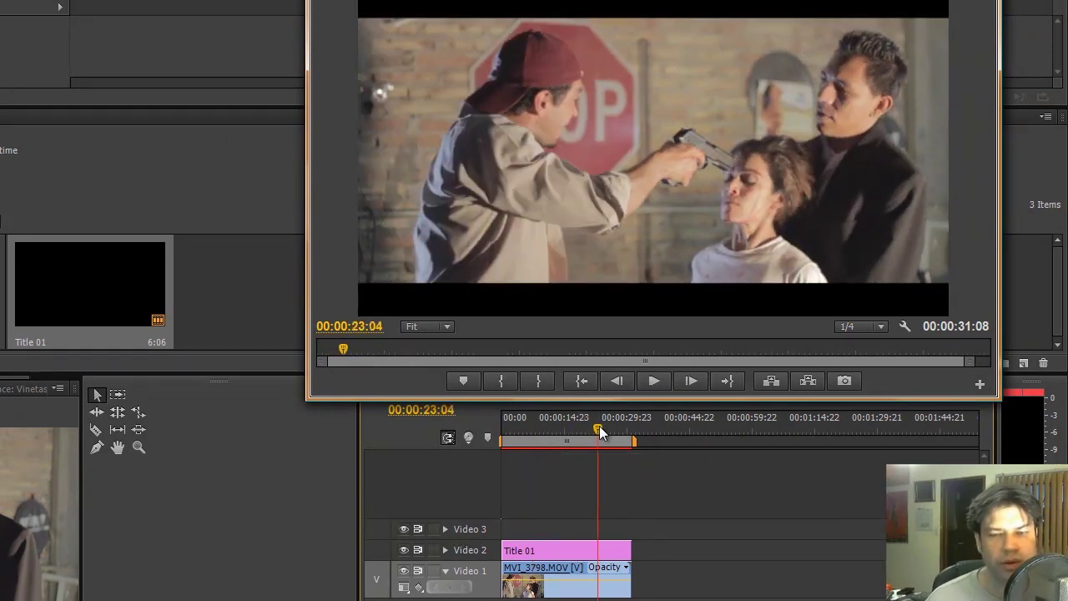
left_click_drag(512, 426, 545, 428)
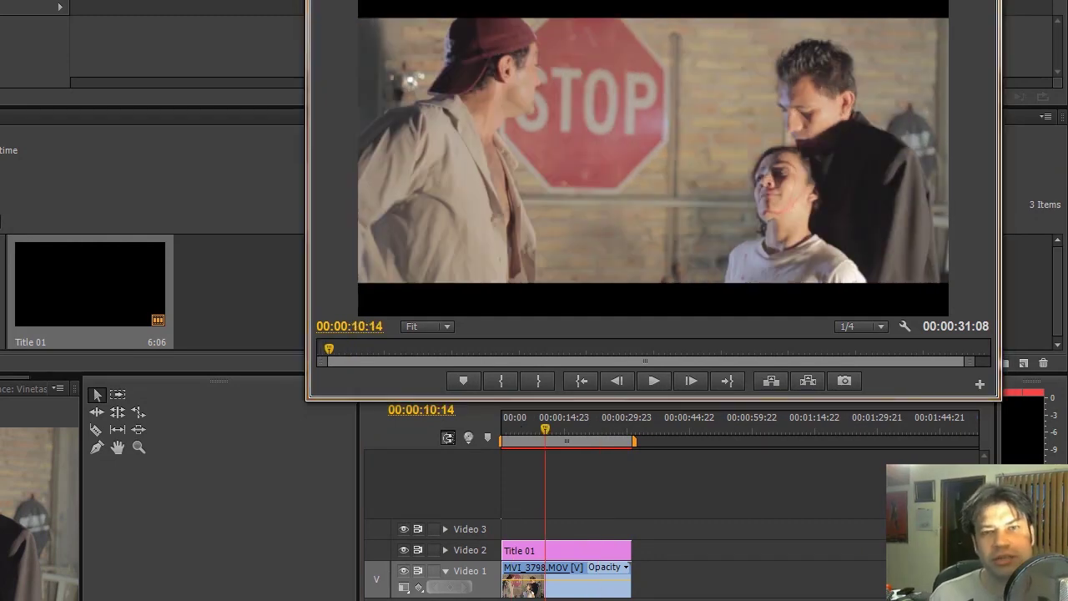